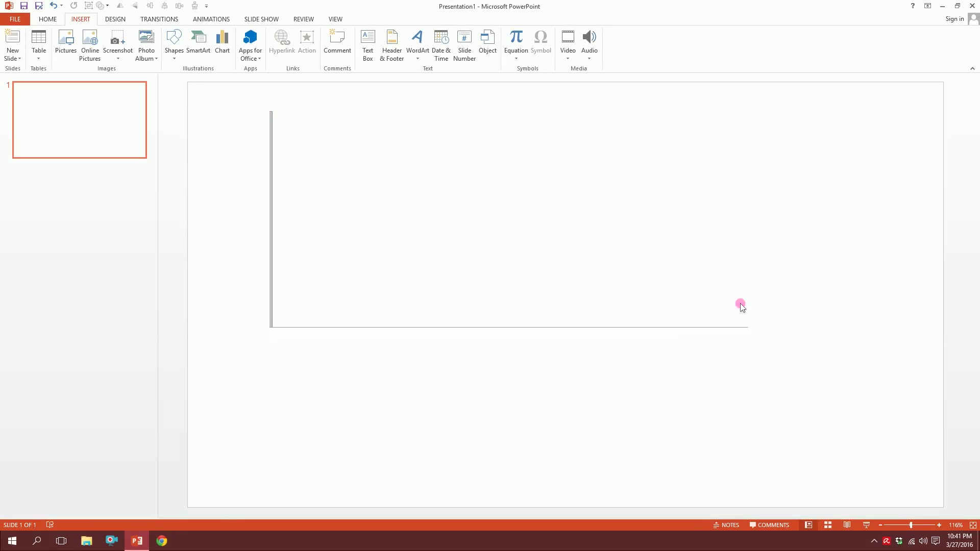
# - Draw a tall, narrow isosceles triangle (3.41" by 0.28") near the slide's top centre
pyautogui.click(179, 60)
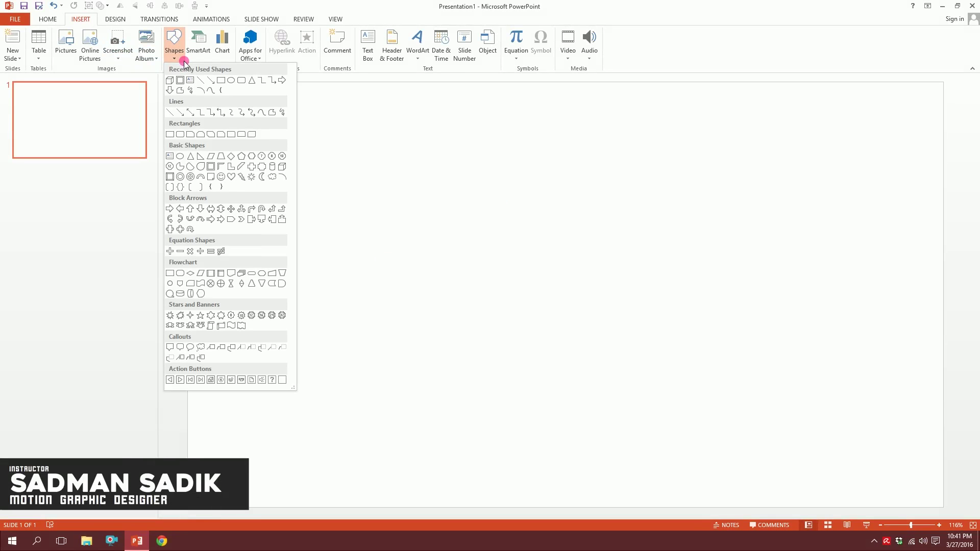
pyautogui.click(191, 157)
pyautogui.moveTo(517, 165); pyautogui.dragTo(533, 299)
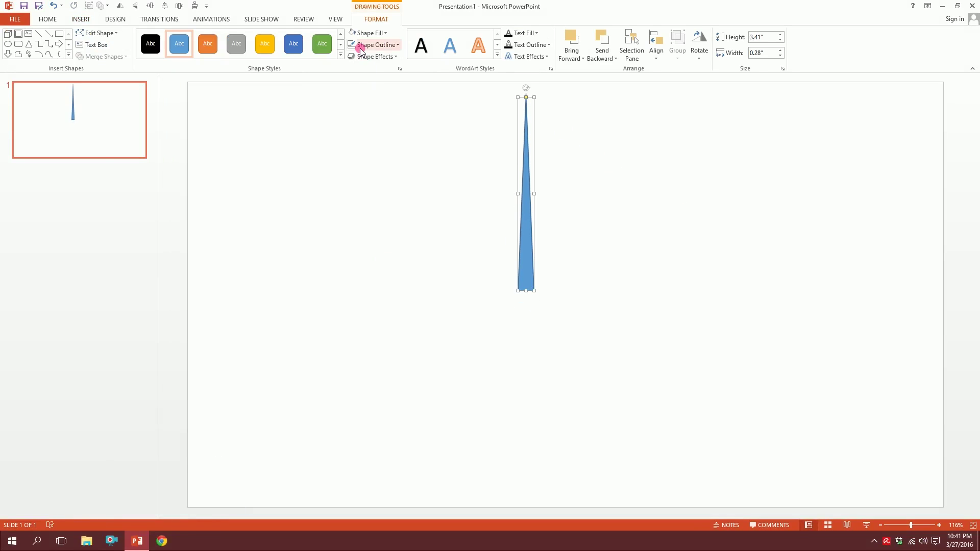
pyautogui.click(377, 44)
# - Remove the triangle's outline and fill it with dark grey
pyautogui.click(356, 155)
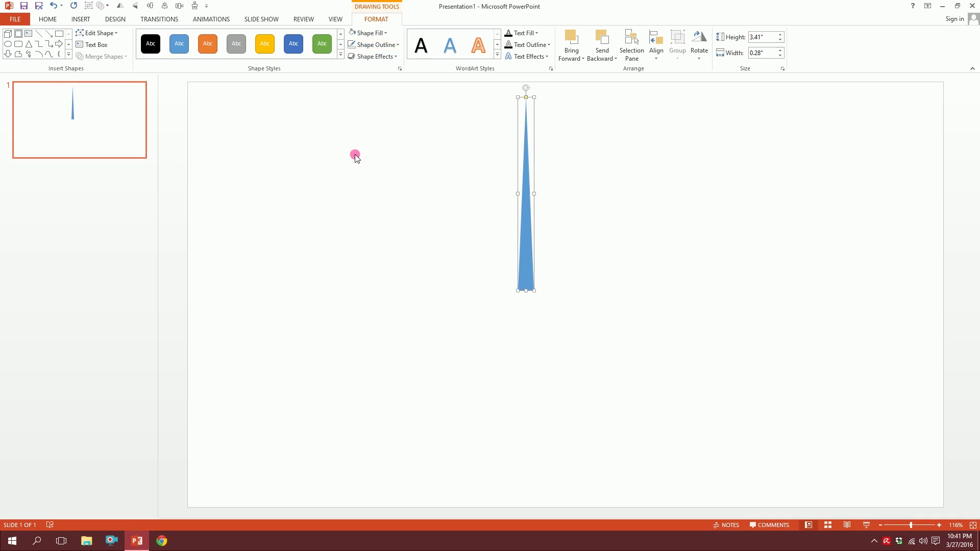
pyautogui.click(383, 34)
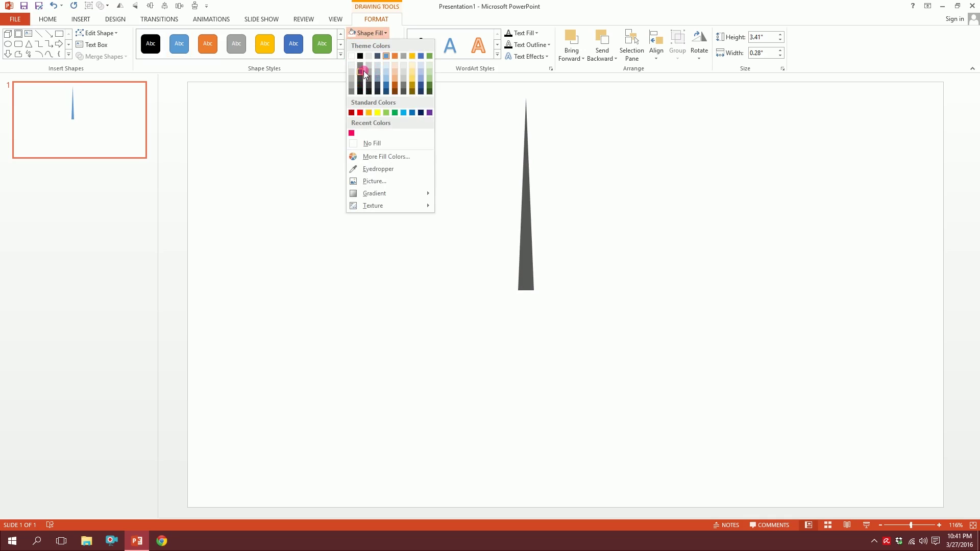
pyautogui.click(364, 70)
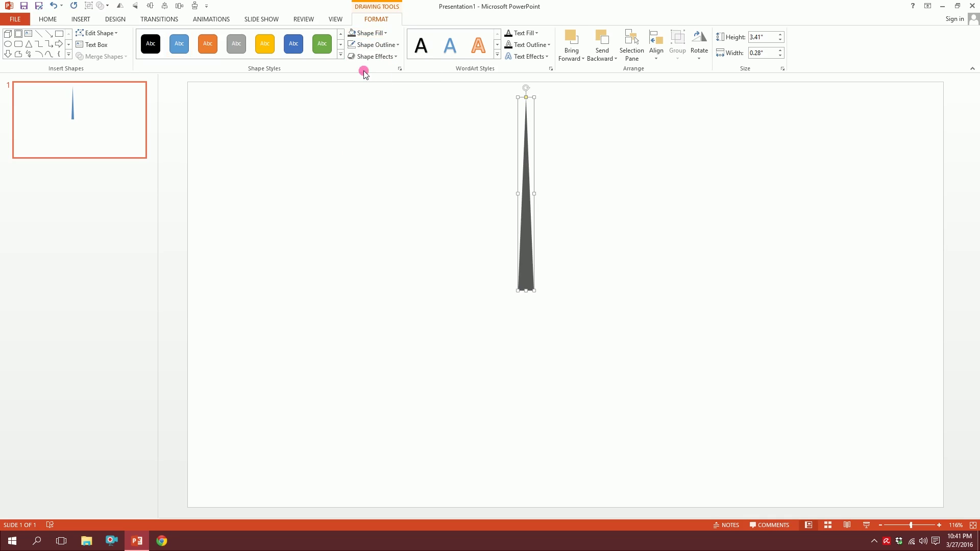
pyautogui.click(578, 214)
pyautogui.click(531, 235)
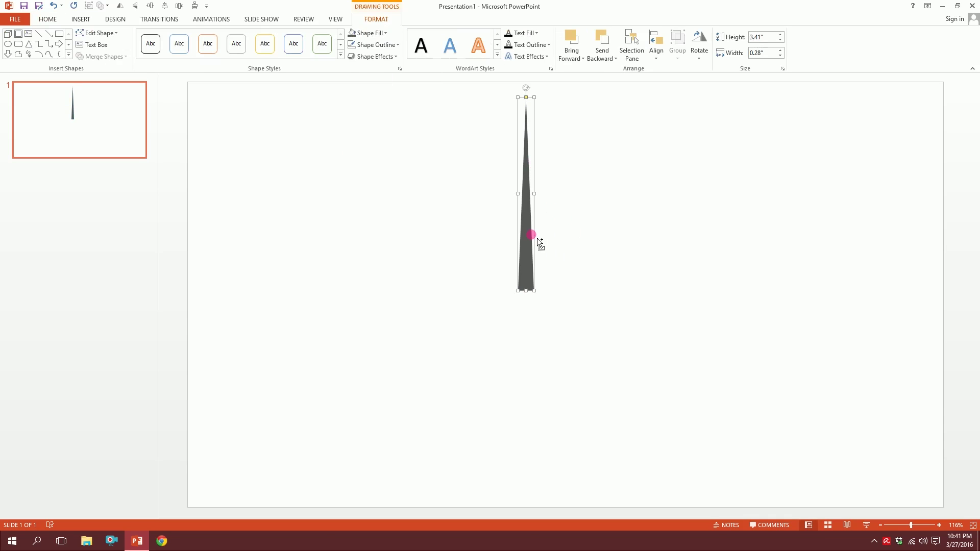
# - Place a copy of the grey triangle directly below the original
pyautogui.moveTo(537, 238); pyautogui.dragTo(516, 358)
pyautogui.click(623, 382)
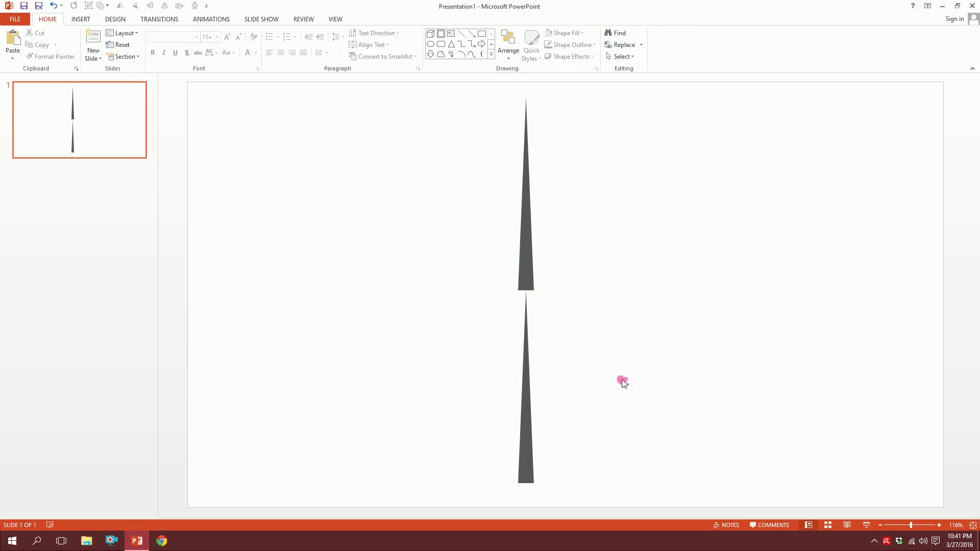
pyautogui.click(531, 410)
pyautogui.click(459, 210)
# - Group both triangles into one 6.81"-tall object
pyautogui.moveTo(407, 90); pyautogui.dragTo(739, 518)
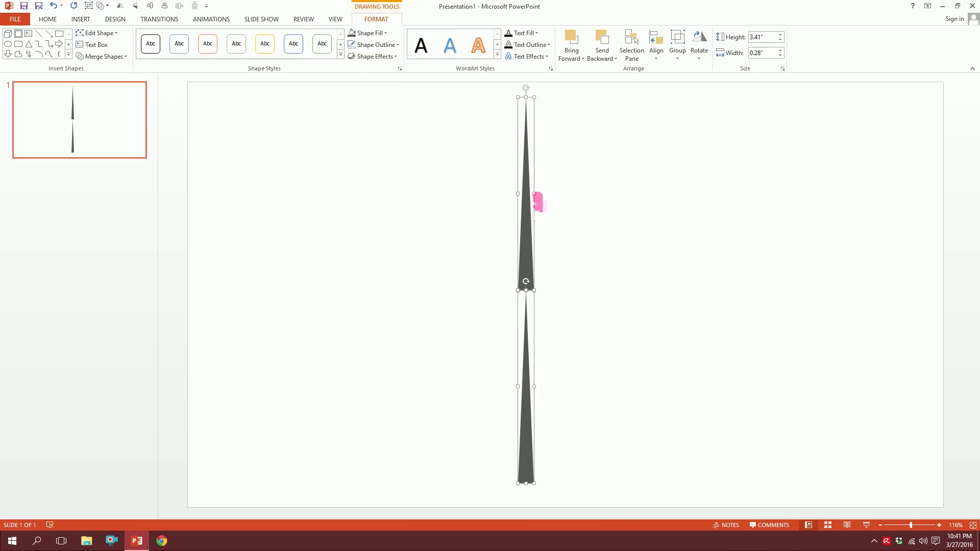
pyautogui.rightClick(529, 225)
pyautogui.moveTo(558, 289)
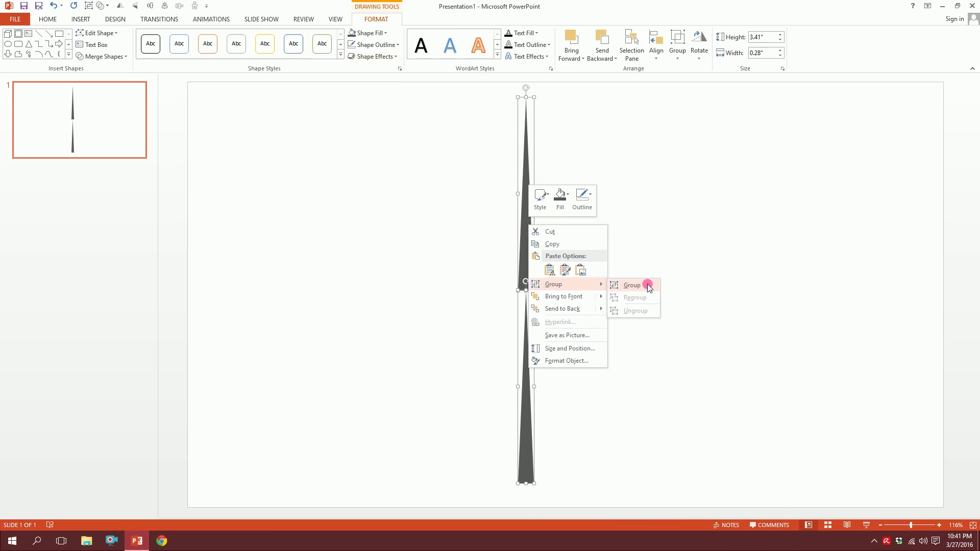
pyautogui.click(632, 285)
pyautogui.moveTo(532, 261); pyautogui.dragTo(504, 263)
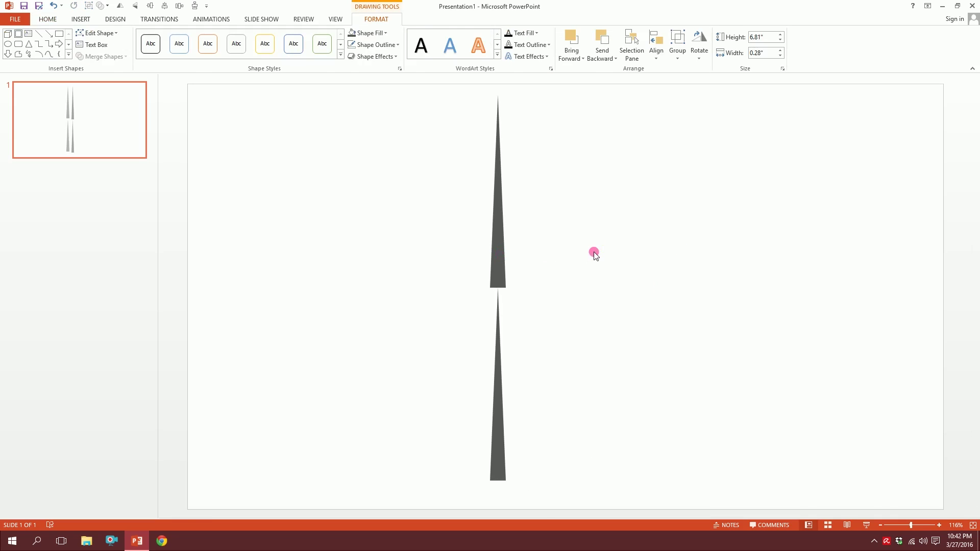
pyautogui.click(593, 254)
# - Set the lower triangle to No Fill and nudge the group slightly right and down
pyautogui.click(504, 360)
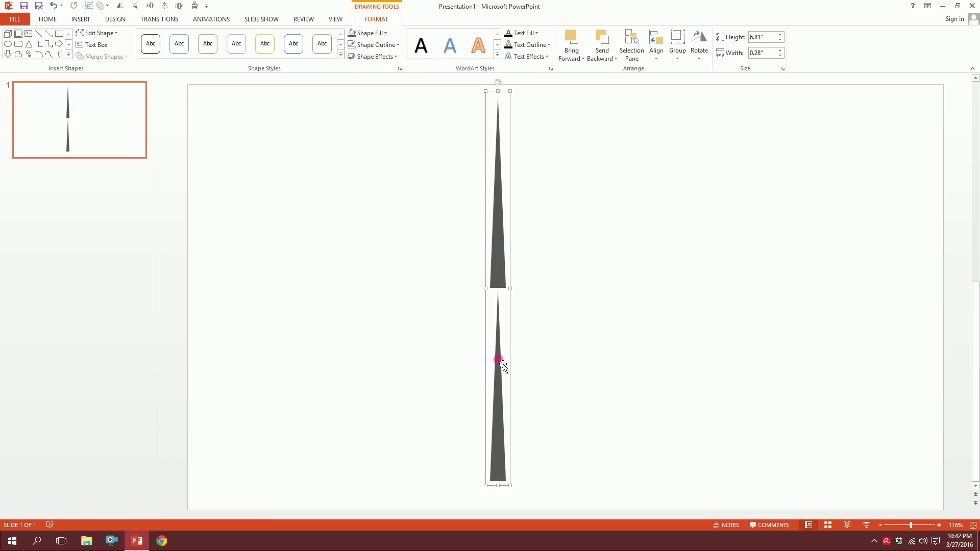
pyautogui.click(502, 363)
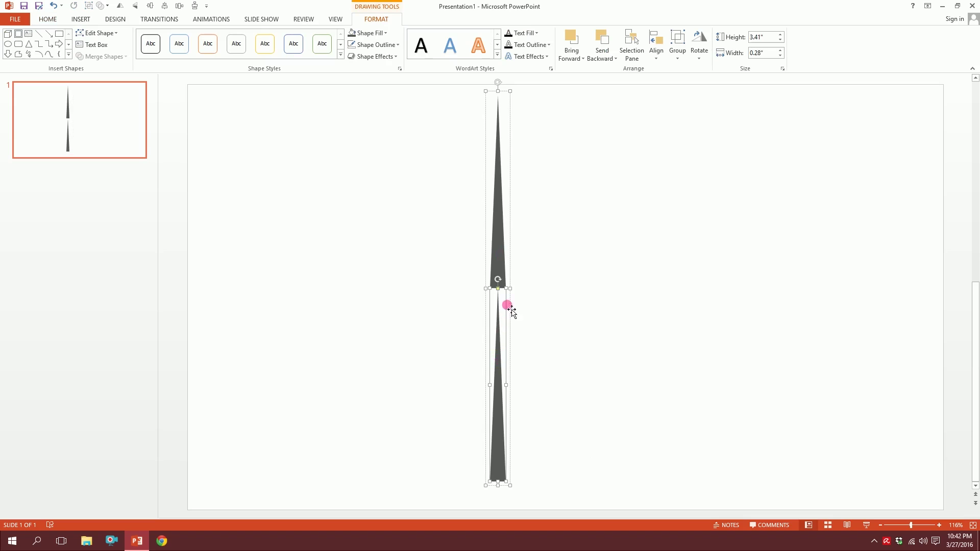
pyautogui.click(372, 33)
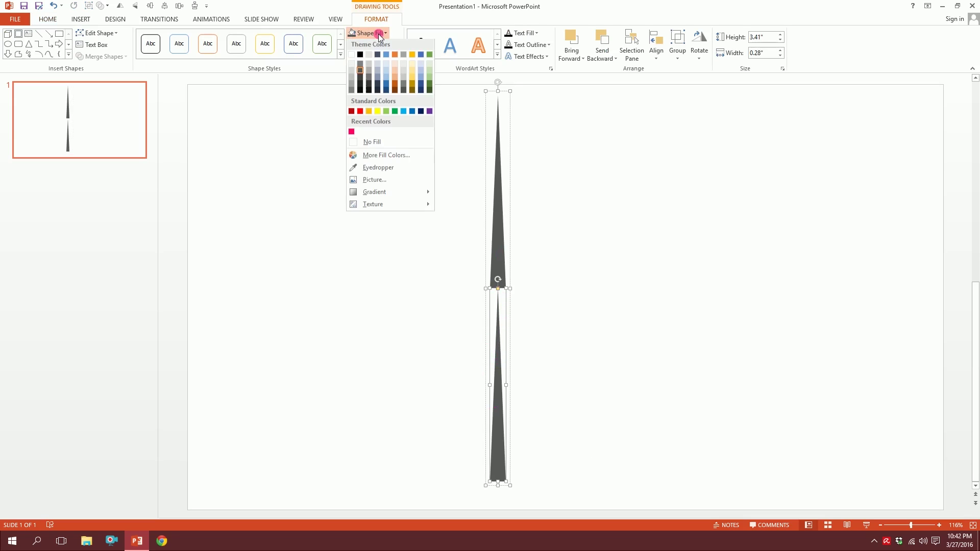
pyautogui.click(354, 146)
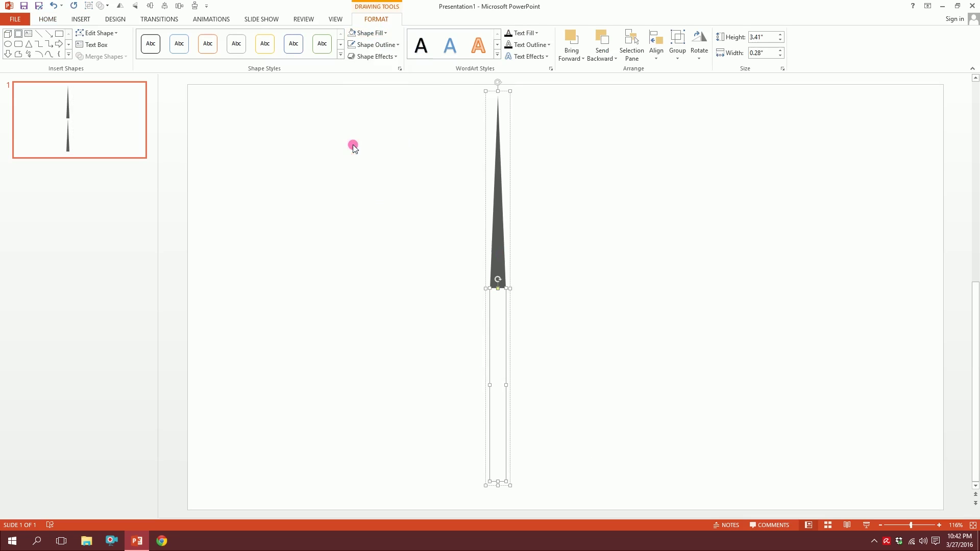
pyautogui.click(579, 216)
pyautogui.moveTo(495, 272); pyautogui.dragTo(518, 280)
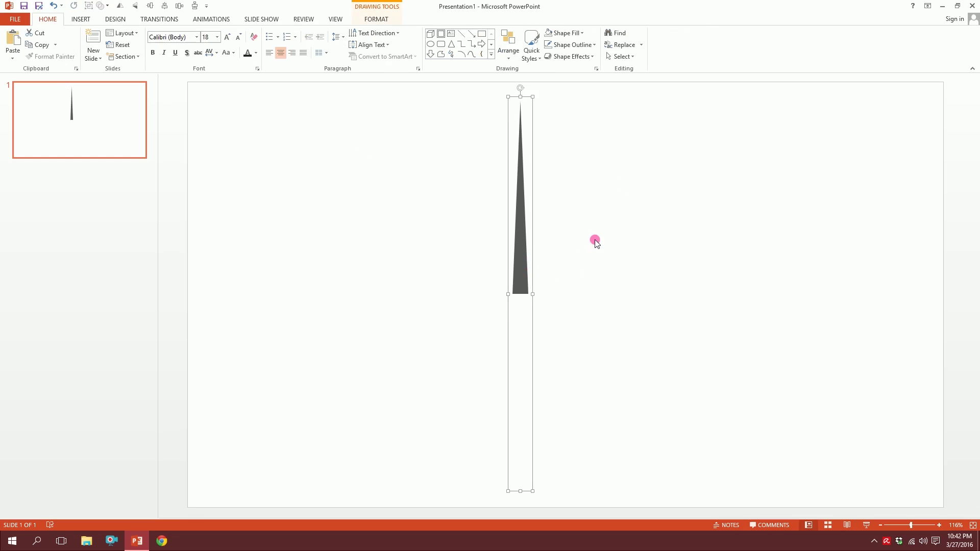
# - Duplicate the blade group with Ctrl+D and rotate the copy to point down-right
pyautogui.hotkey('ctrl', 'd')
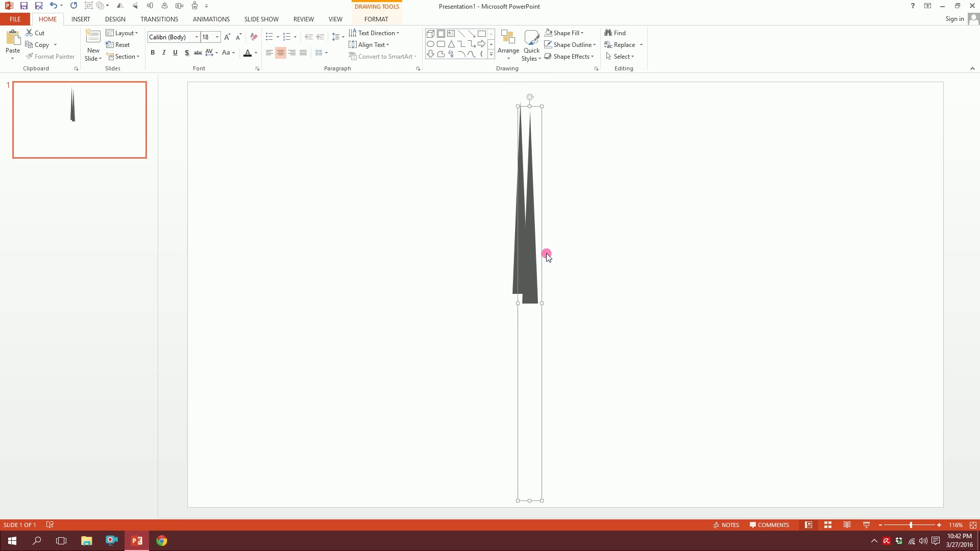
pyautogui.moveTo(544, 255); pyautogui.dragTo(564, 242)
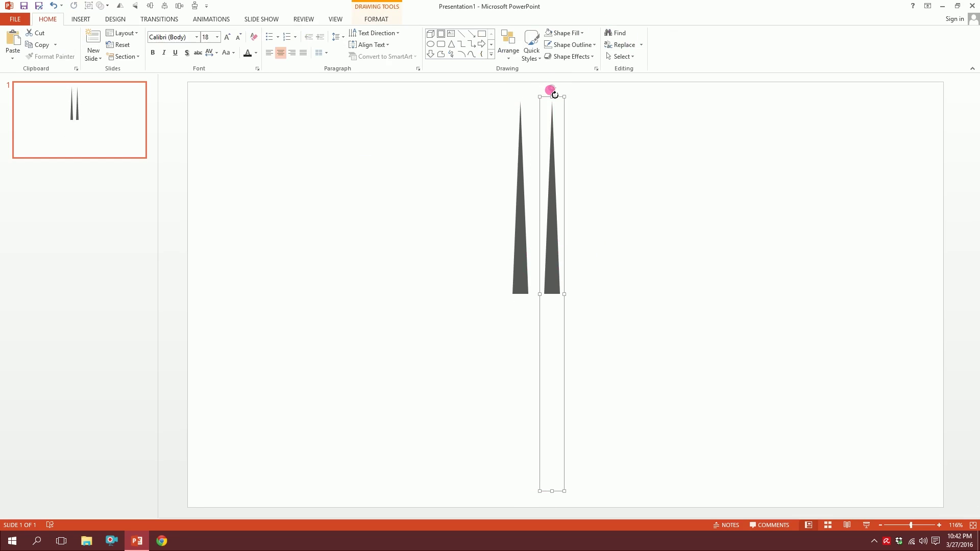
pyautogui.moveTo(555, 95); pyautogui.dragTo(587, 353)
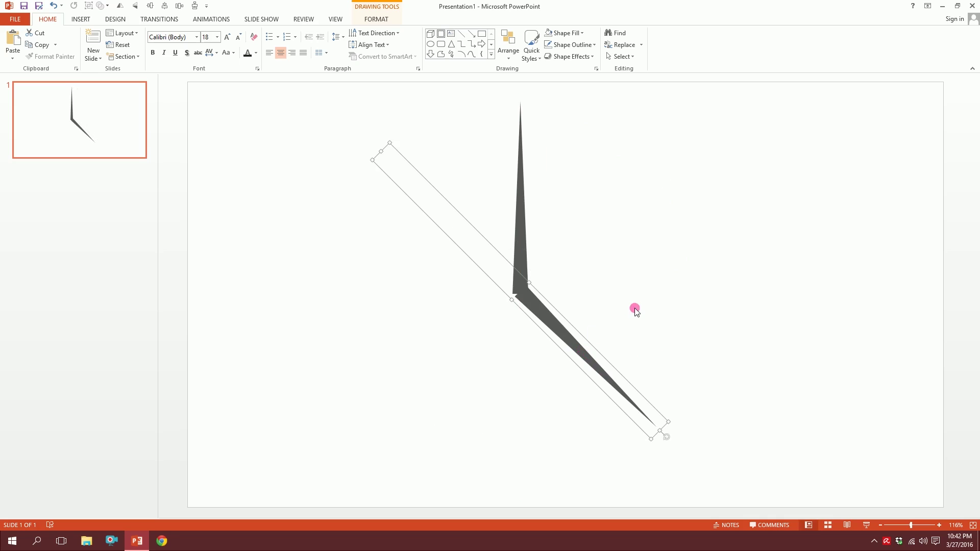
pyautogui.moveTo(670, 439); pyautogui.dragTo(371, 394)
pyautogui.hotkey('ctrl', 'z')
pyautogui.press('Right')
pyautogui.press('Right')
pyautogui.press('Down')
pyautogui.press('Down')
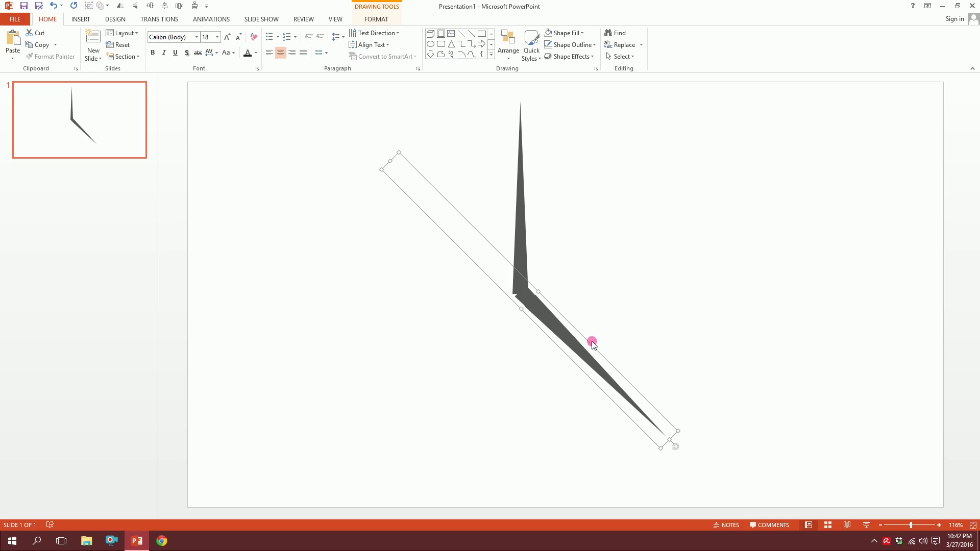
# - Add a third blade pointing down-left and fit both lower blades onto the shared centre
pyautogui.moveTo(592, 341); pyautogui.dragTo(469, 333)
pyautogui.moveTo(570, 440); pyautogui.dragTo(306, 355)
pyautogui.moveTo(408, 319); pyautogui.dragTo(515, 307)
pyautogui.click(573, 339)
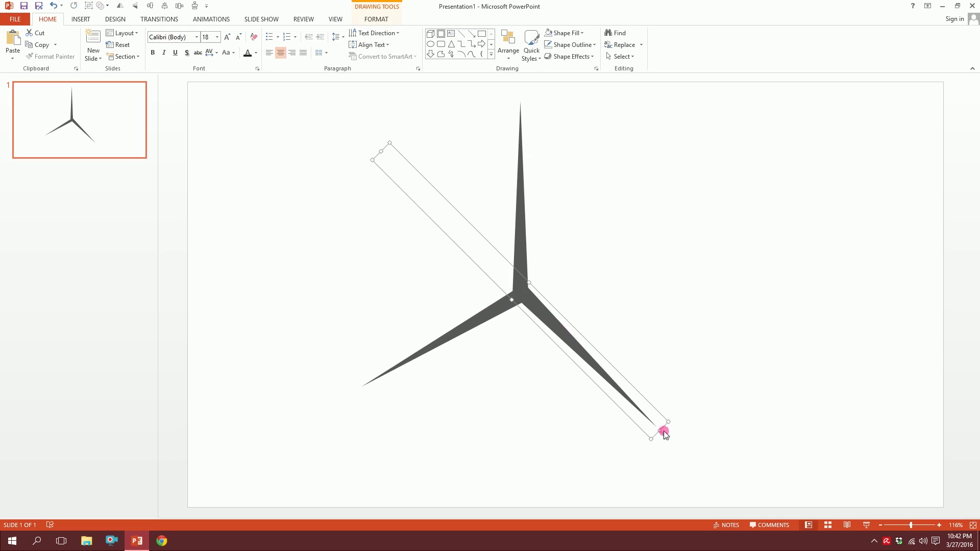
pyautogui.moveTo(677, 439); pyautogui.dragTo(680, 422)
pyautogui.moveTo(582, 329); pyautogui.dragTo(585, 333)
pyautogui.click(725, 276)
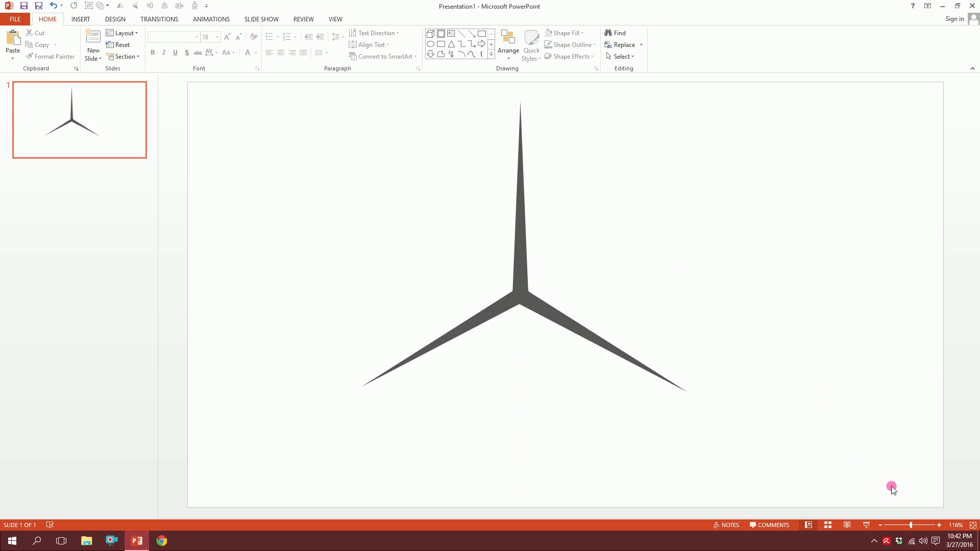
pyautogui.moveTo(893, 488)
pyautogui.mouseDown()
pyautogui.moveTo(739, 433)
pyautogui.moveTo(102, 51)
pyautogui.moveTo(11, 9)
pyautogui.mouseUp()
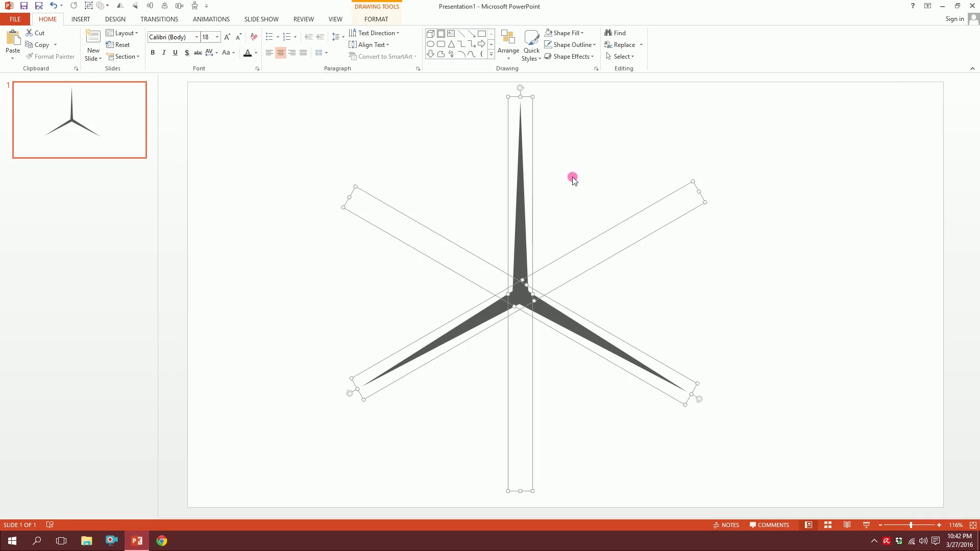
# - Apply Align Center and Align Middle to the three selected blades
pyautogui.click(368, 16)
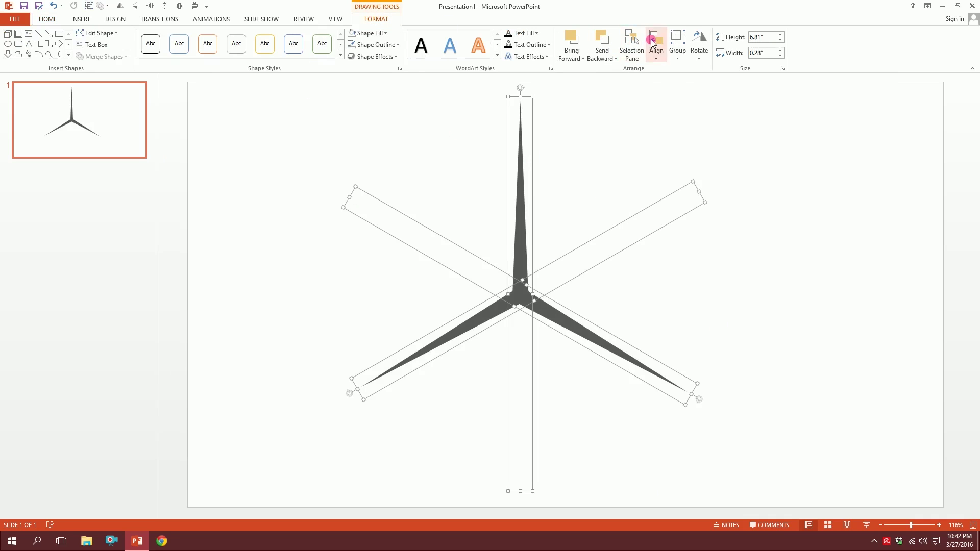
pyautogui.click(657, 46)
pyautogui.click(668, 83)
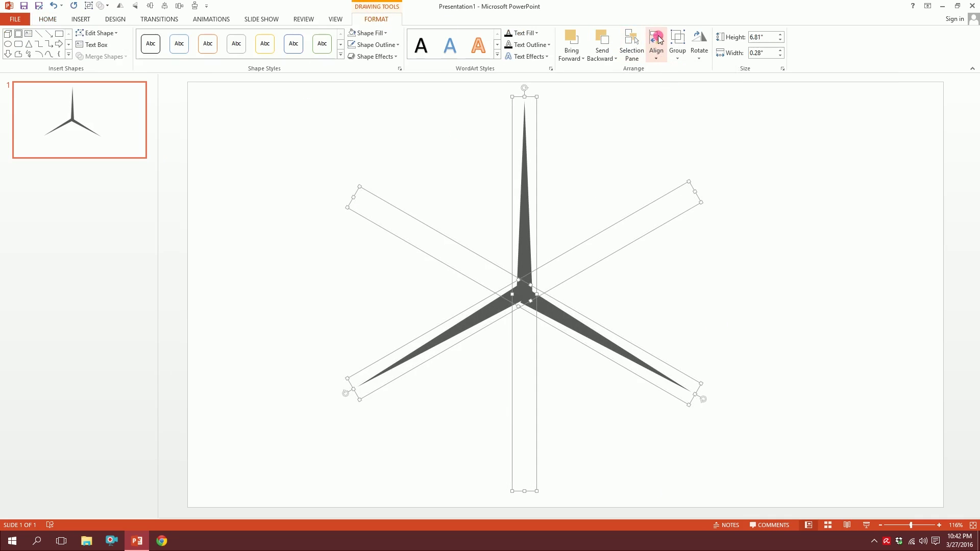
pyautogui.click(656, 46)
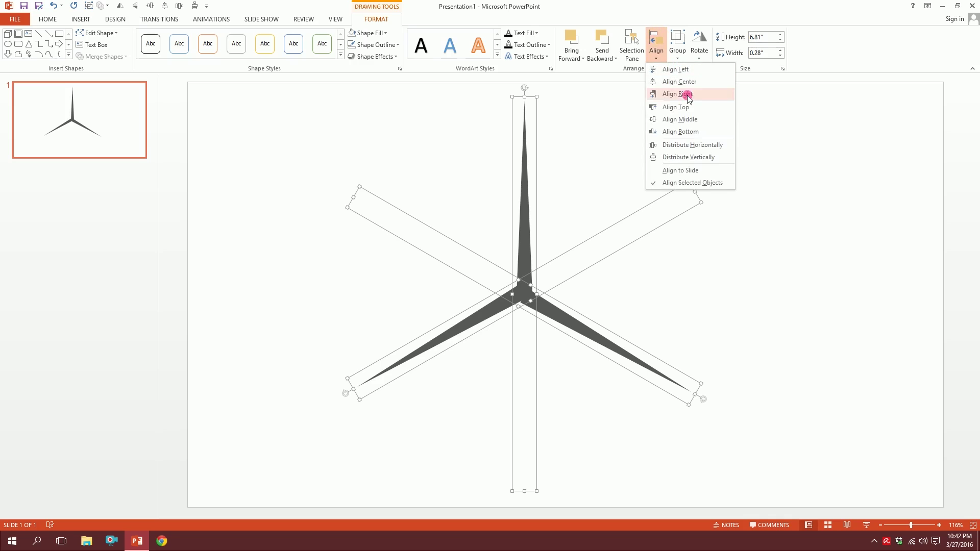
pyautogui.click(685, 120)
pyautogui.click(741, 267)
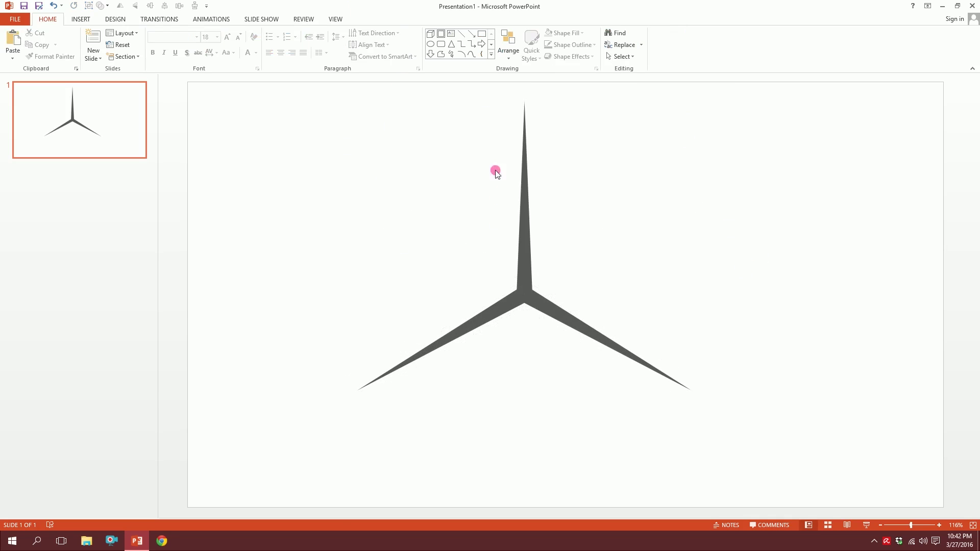
pyautogui.click(81, 19)
# - Draw a small 0.41" donut at the blades' meeting point and fill it dark grey
pyautogui.click(174, 43)
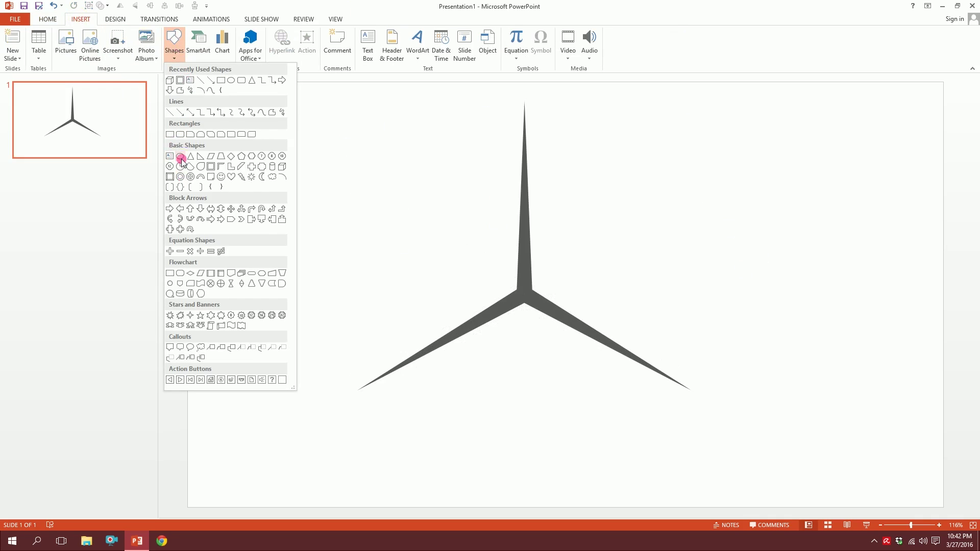
pyautogui.click(182, 178)
pyautogui.moveTo(540, 310); pyautogui.dragTo(534, 301)
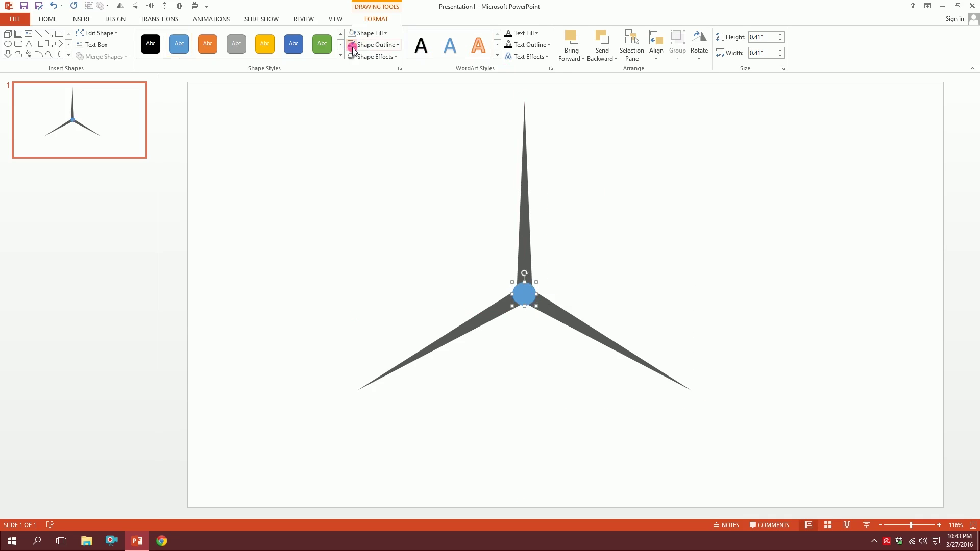
pyautogui.click(368, 33)
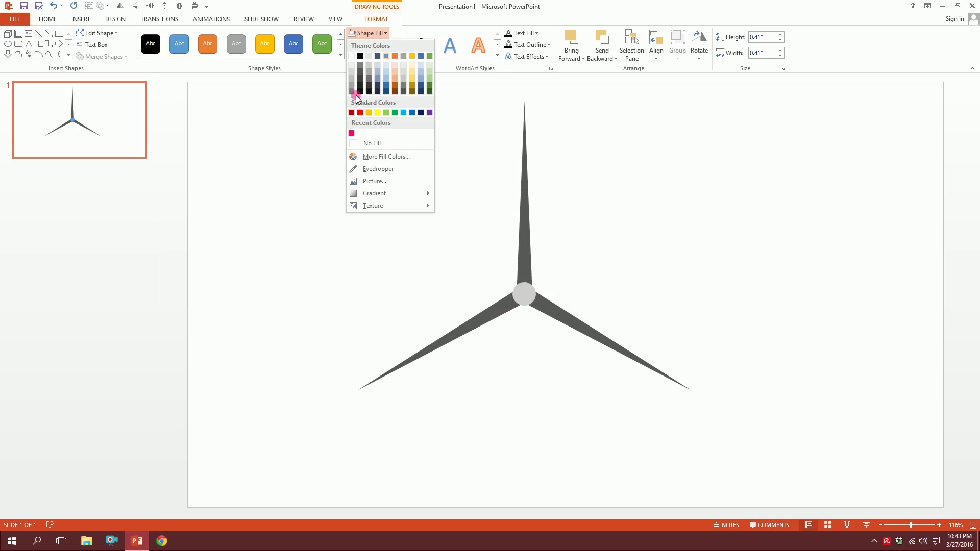
pyautogui.click(360, 79)
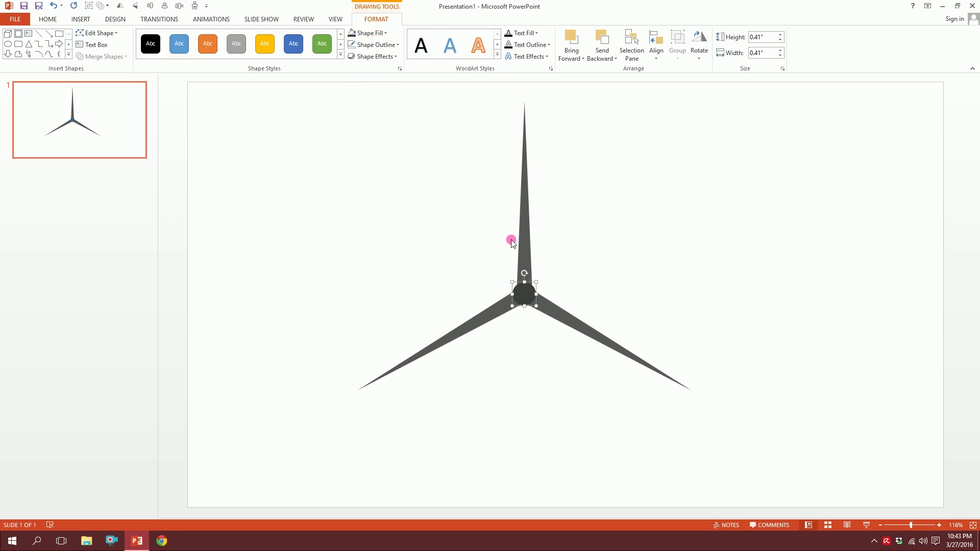
pyautogui.click(530, 207)
pyautogui.click(685, 188)
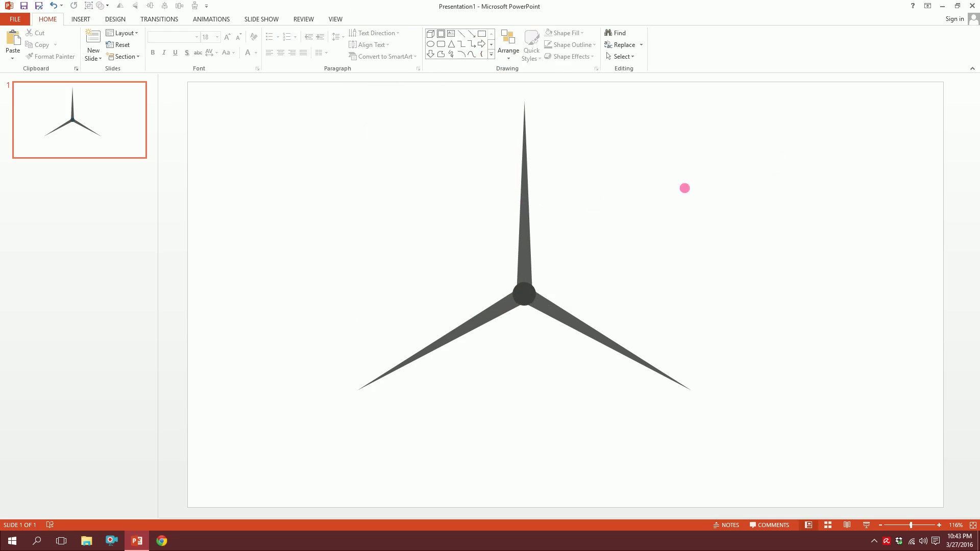
pyautogui.moveTo(859, 79); pyautogui.dragTo(233, 517)
pyautogui.click(643, 444)
pyautogui.moveTo(725, 452); pyautogui.dragTo(317, 67)
# - Group the three blades and the hub into one rotor object
pyautogui.click(209, 79)
pyautogui.moveTo(300, 134); pyautogui.dragTo(883, 493)
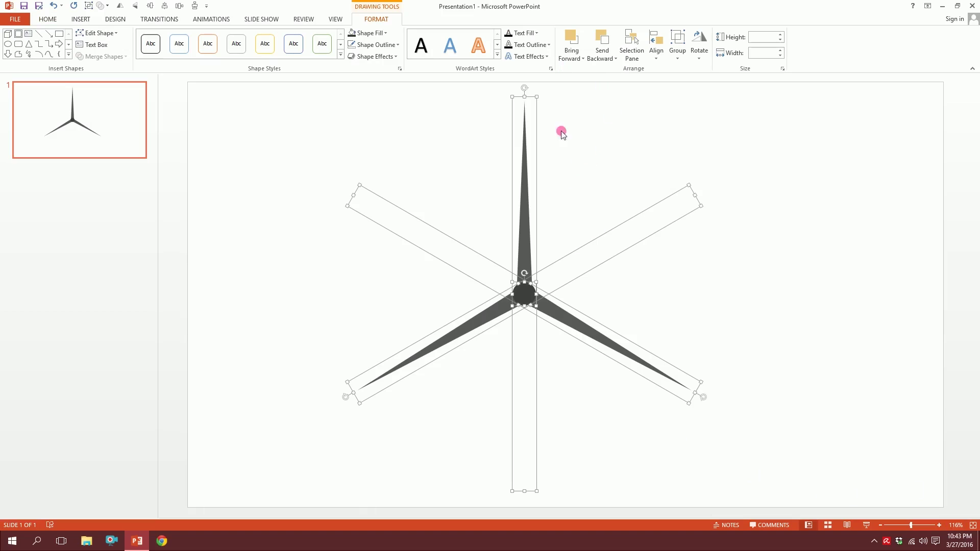
pyautogui.rightClick(530, 207)
pyautogui.moveTo(571, 267)
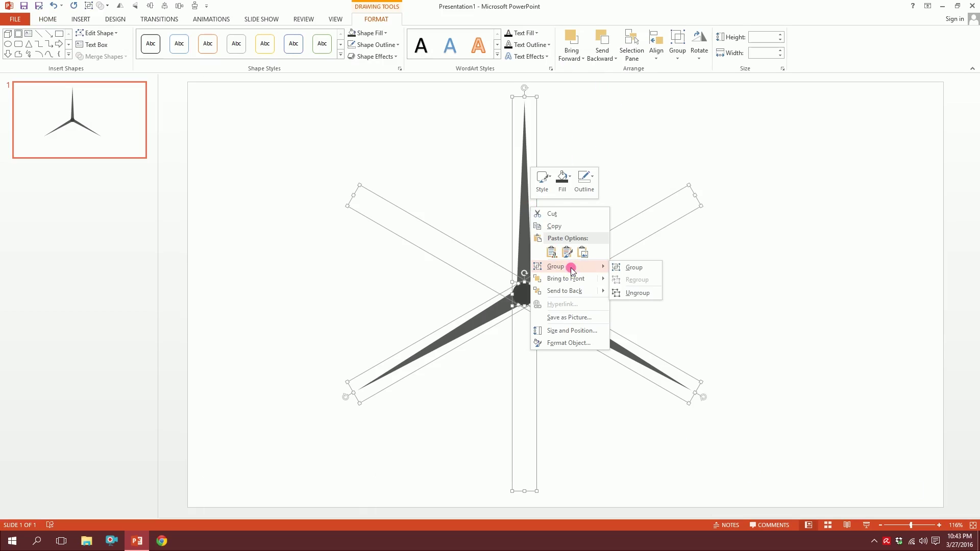
pyautogui.click(642, 270)
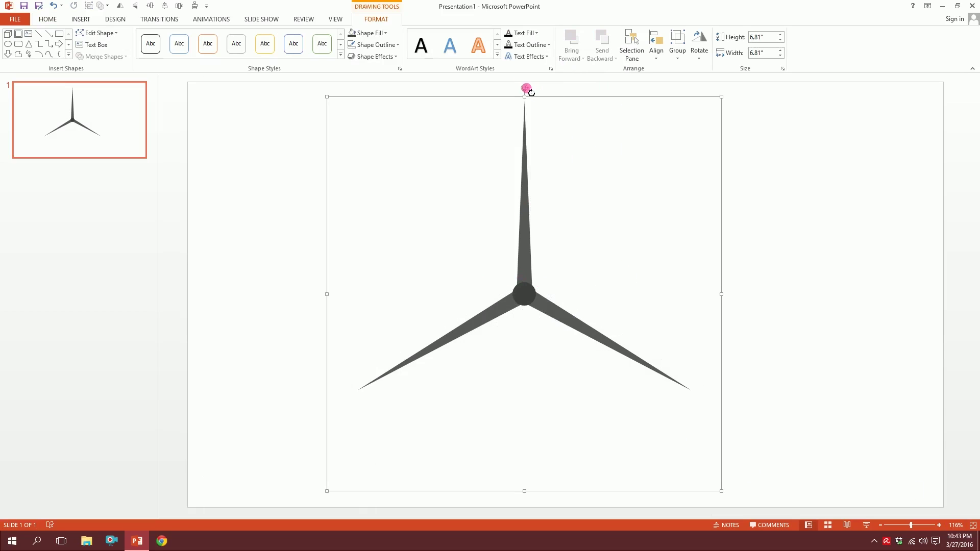
# - Keep the rotor upright, shrink it to 5.84", and move it up and right
pyautogui.moveTo(526, 88); pyautogui.dragTo(530, 271)
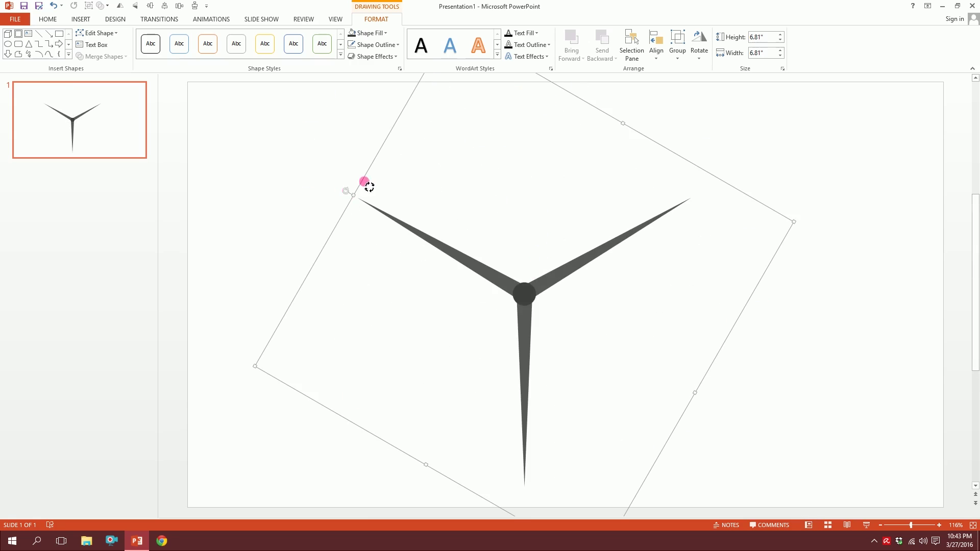
pyautogui.moveTo(369, 187); pyautogui.dragTo(536, 200)
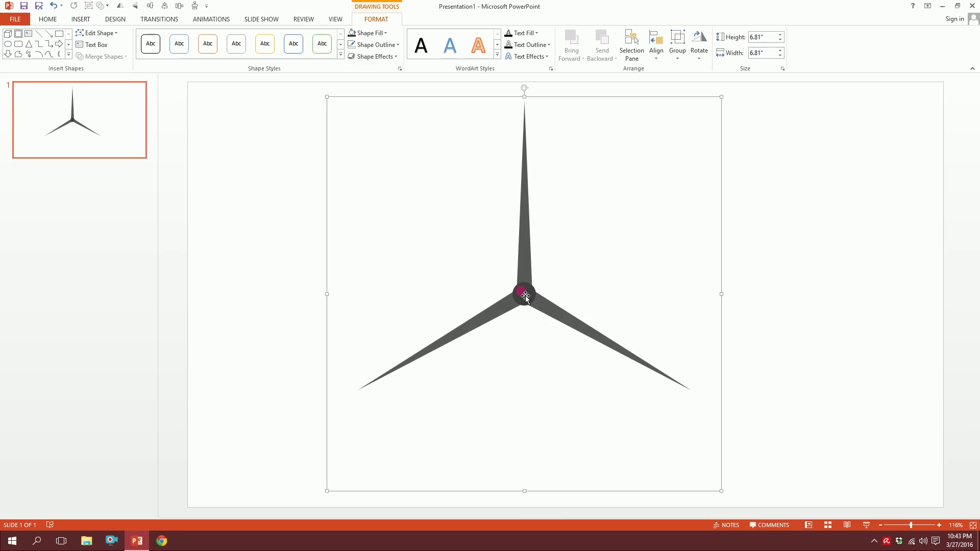
pyautogui.moveTo(725, 103); pyautogui.dragTo(666, 153)
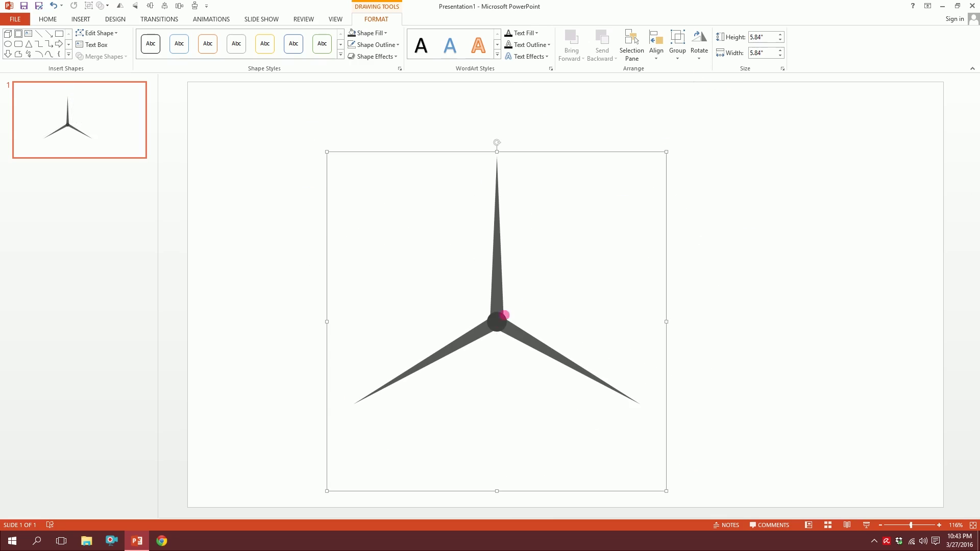
pyautogui.moveTo(499, 321); pyautogui.dragTo(514, 258)
pyautogui.click(513, 258)
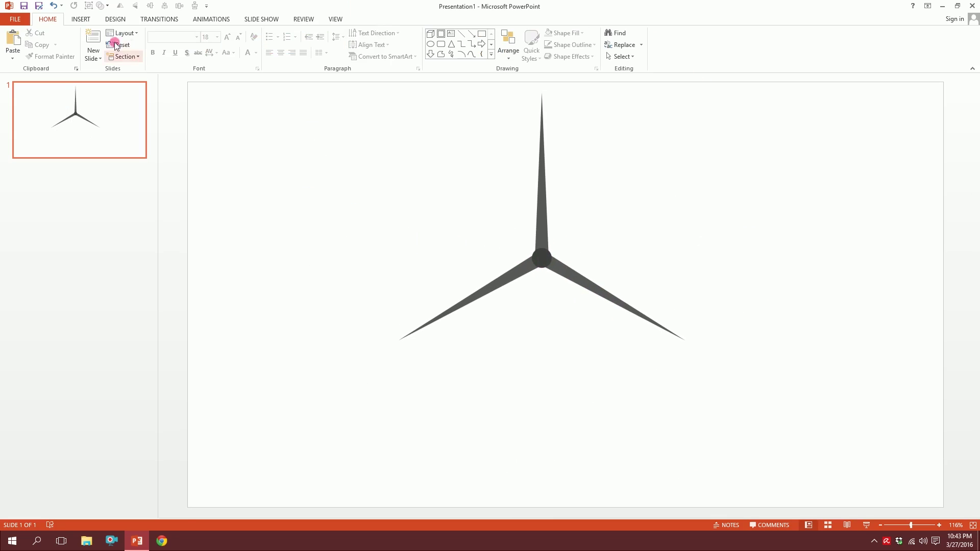
# - Draw a trapezoid tower from the slide's bottom edge up to the hub, narrowing its top
pyautogui.click(81, 19)
pyautogui.click(174, 44)
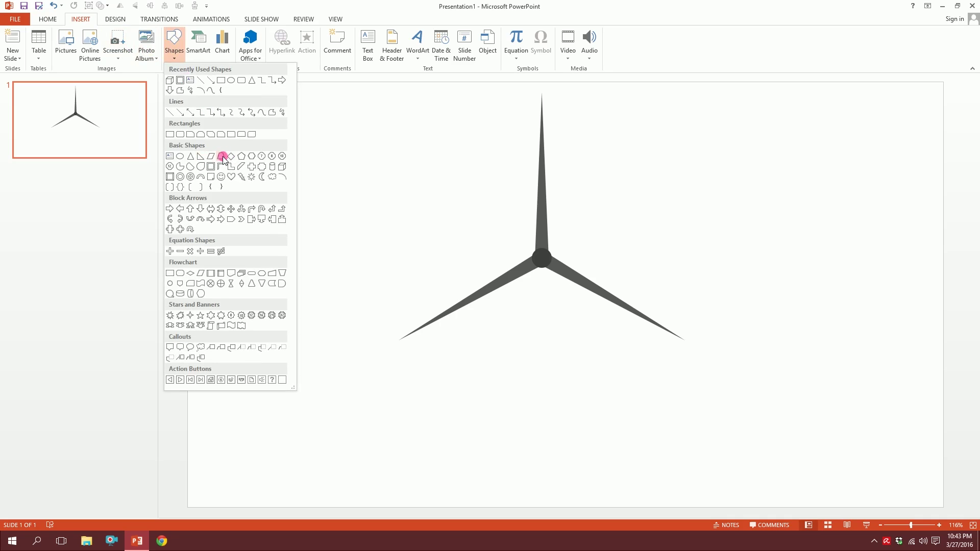
pyautogui.click(222, 157)
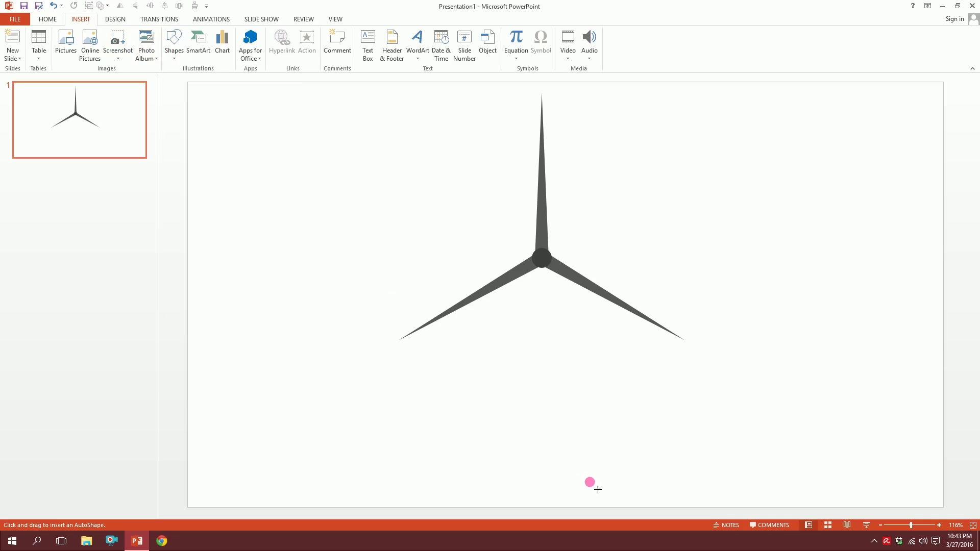
pyautogui.moveTo(515, 508); pyautogui.dragTo(570, 264)
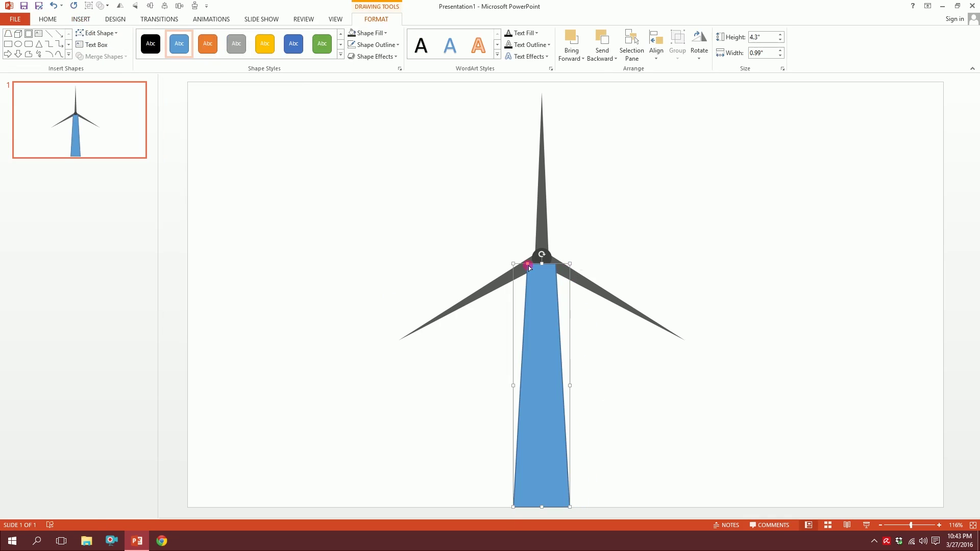
pyautogui.moveTo(530, 266); pyautogui.dragTo(536, 264)
pyautogui.moveTo(544, 315); pyautogui.dragTo(544, 316)
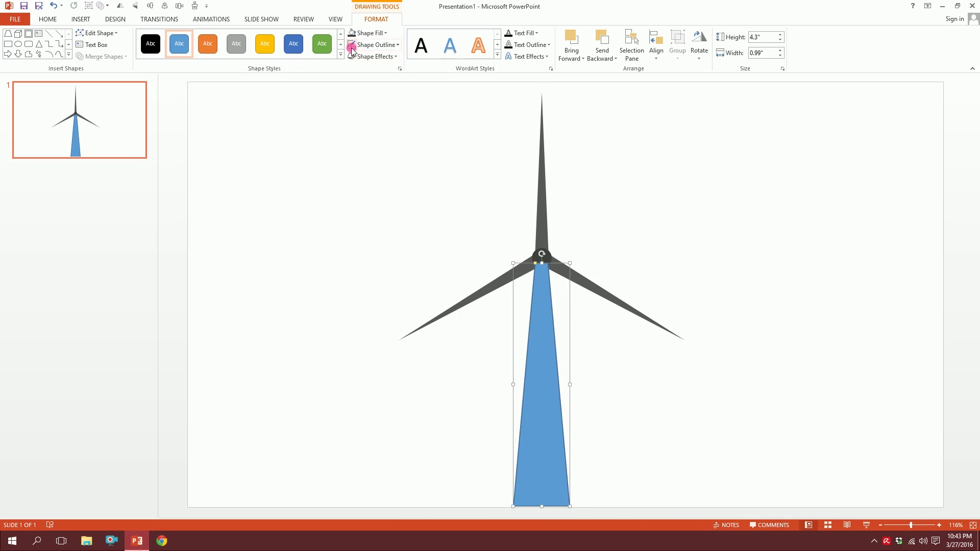
# - Fill the tower light grey, centre it under the hub, and send it to the back
pyautogui.click(382, 32)
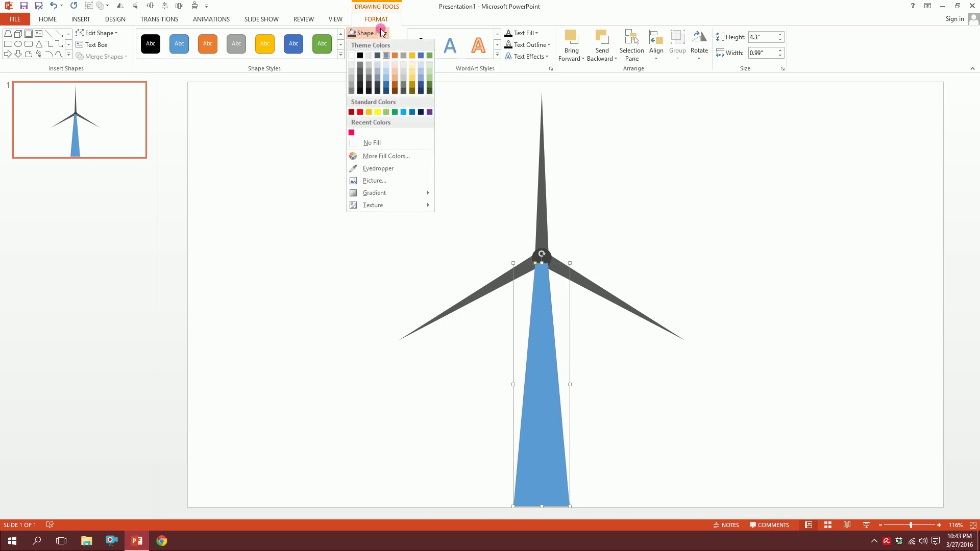
pyautogui.click(362, 80)
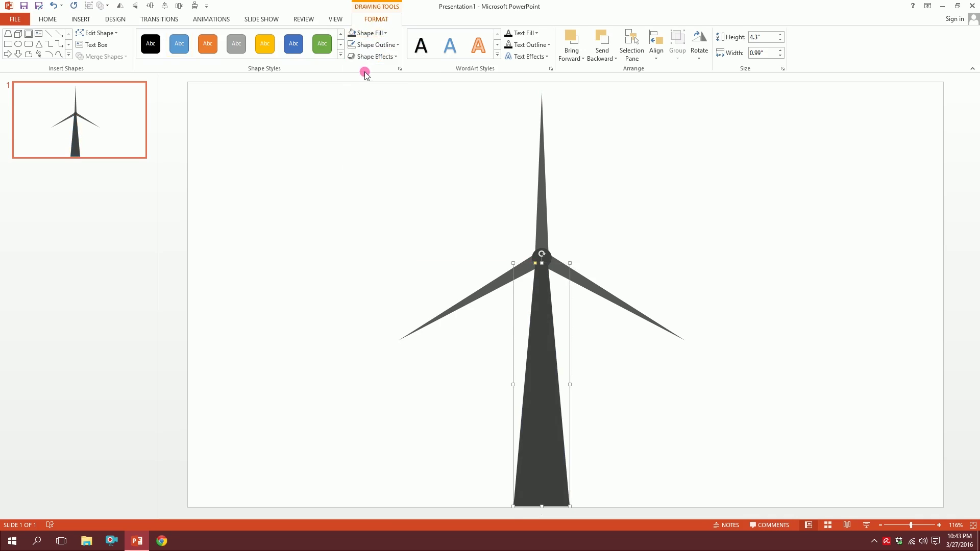
pyautogui.click(367, 32)
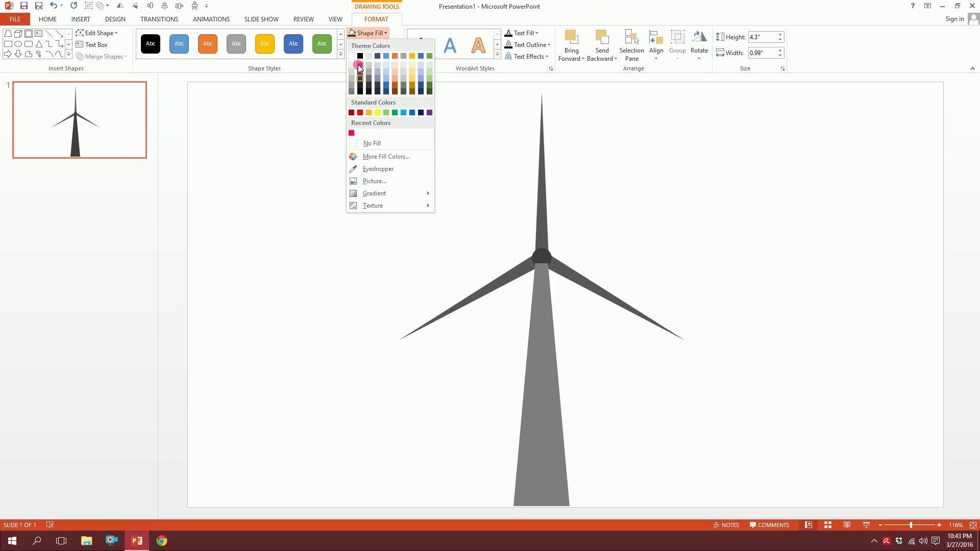
pyautogui.click(360, 68)
pyautogui.moveTo(558, 357); pyautogui.dragTo(554, 363)
pyautogui.rightClick(548, 357)
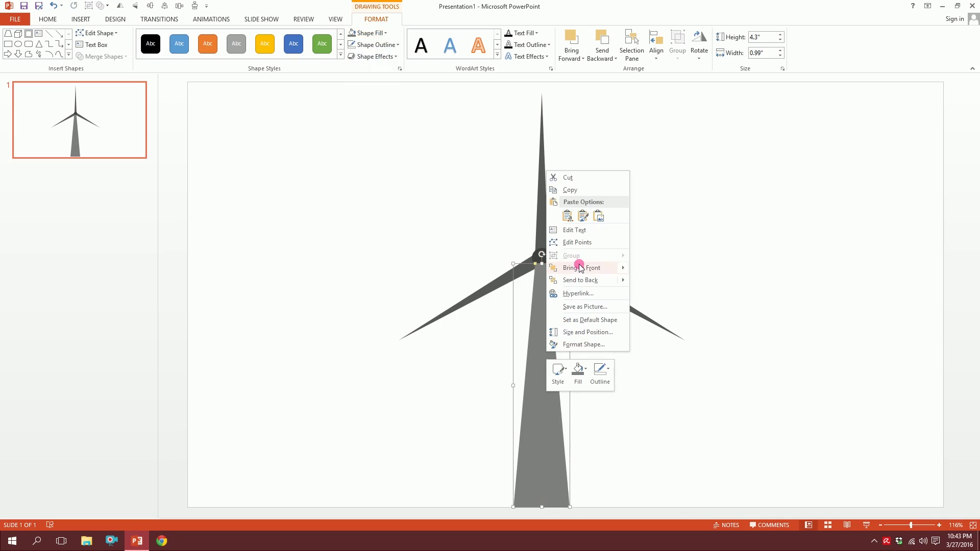
pyautogui.moveTo(583, 282)
pyautogui.click(690, 281)
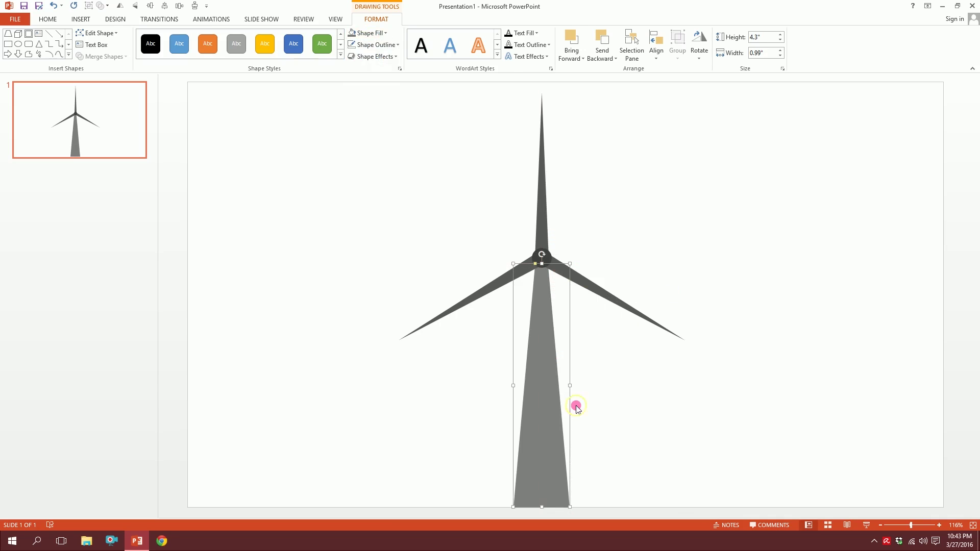
pyautogui.click(574, 383)
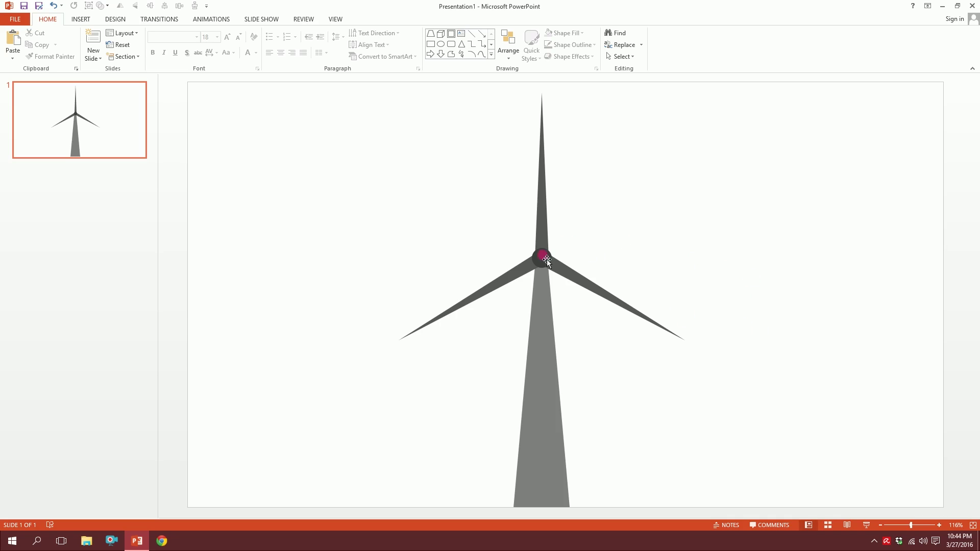
pyautogui.click(546, 207)
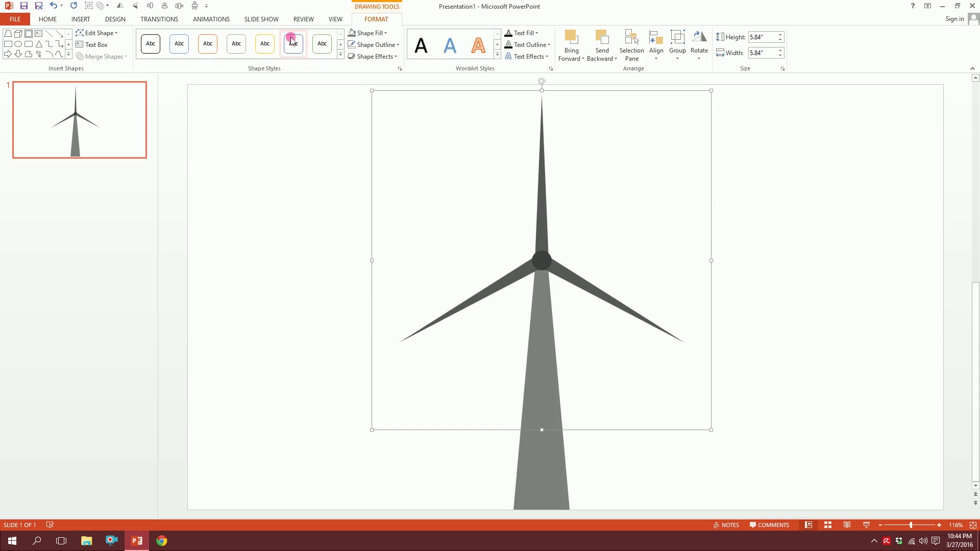
# - Apply a Spin animation to the rotor group, starting With Previous
pyautogui.click(227, 20)
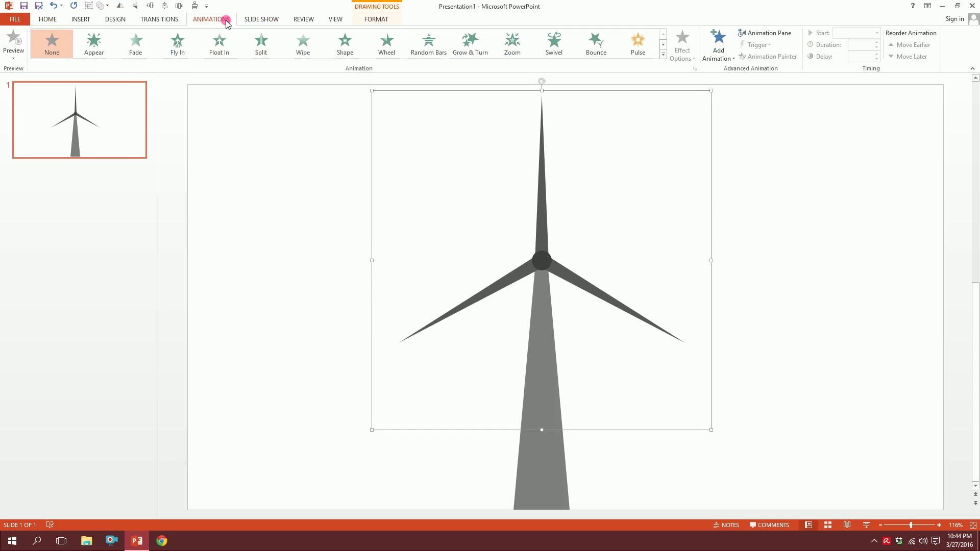
pyautogui.click(664, 55)
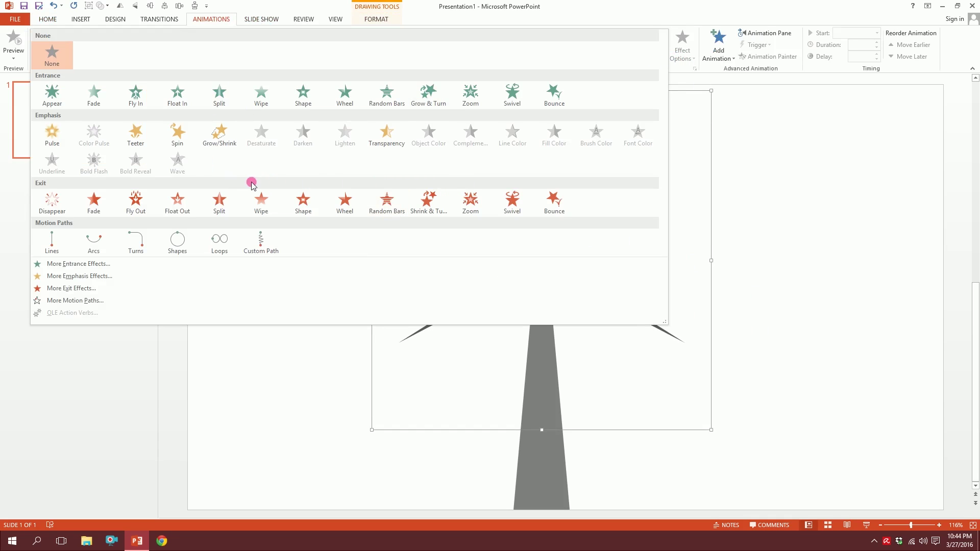
pyautogui.click(171, 137)
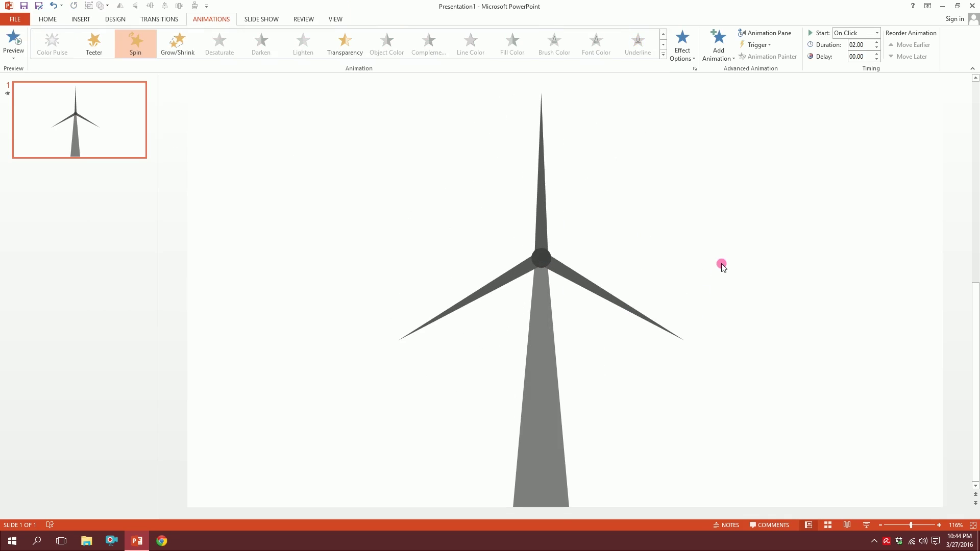
pyautogui.click(845, 34)
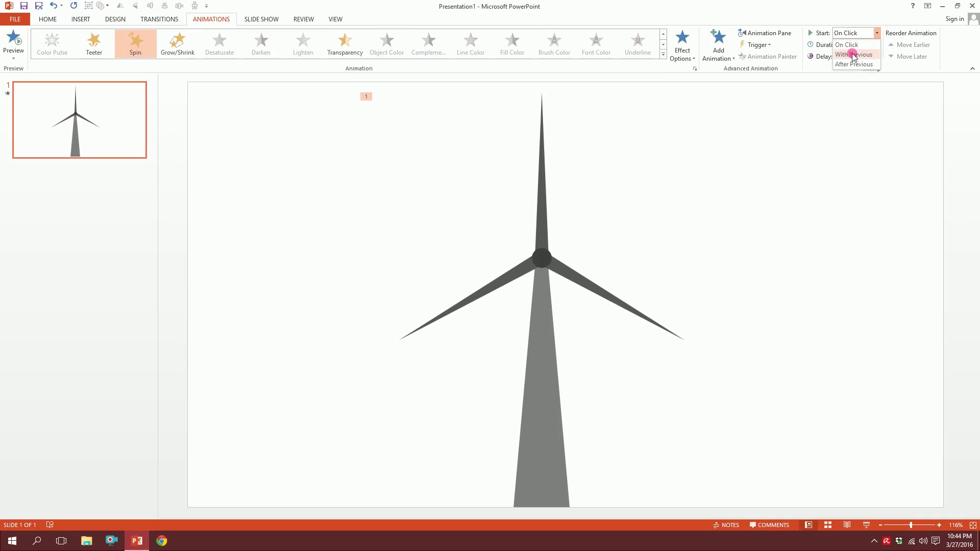
pyautogui.click(853, 54)
# - Set the Group 26 spin to repeat Until End of Slide in its Timing settings
pyautogui.click(766, 33)
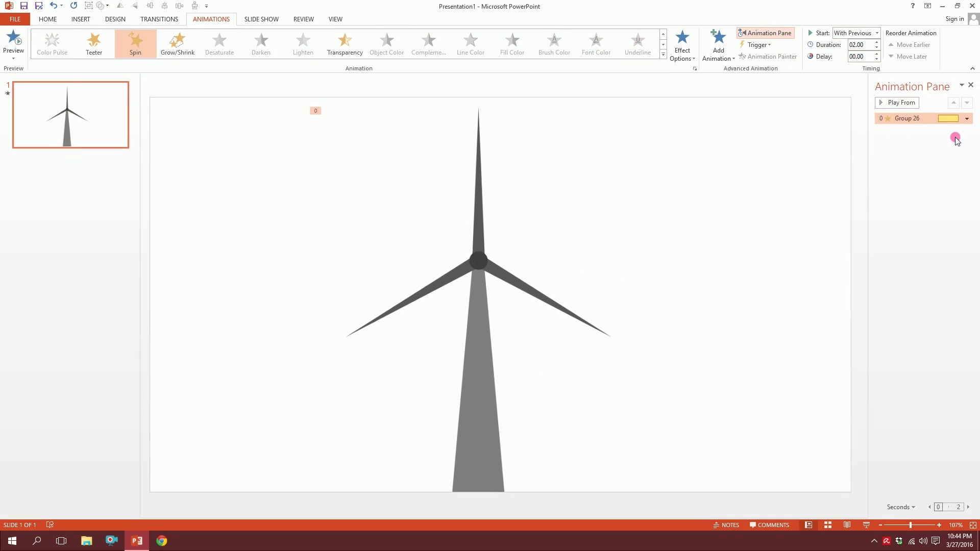
pyautogui.click(967, 119)
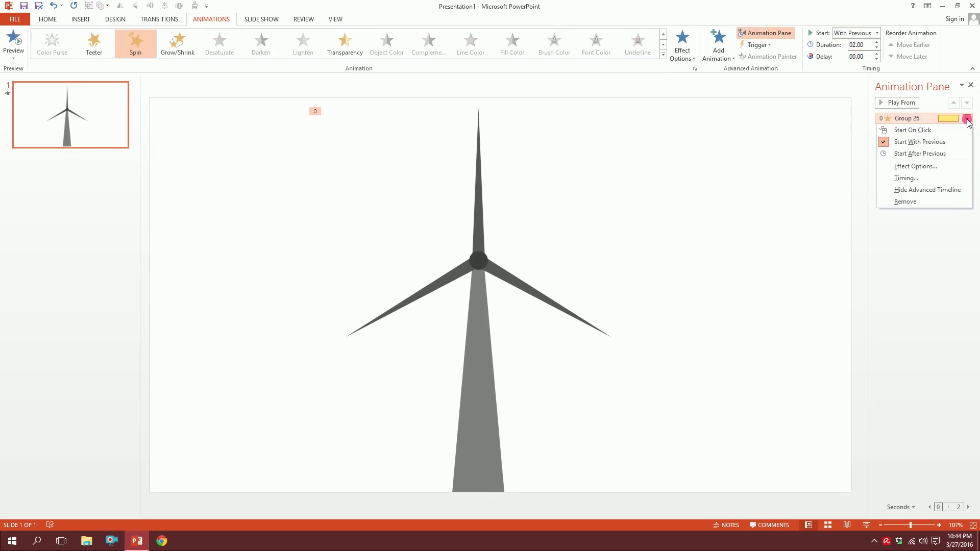
pyautogui.click(927, 178)
pyautogui.click(502, 242)
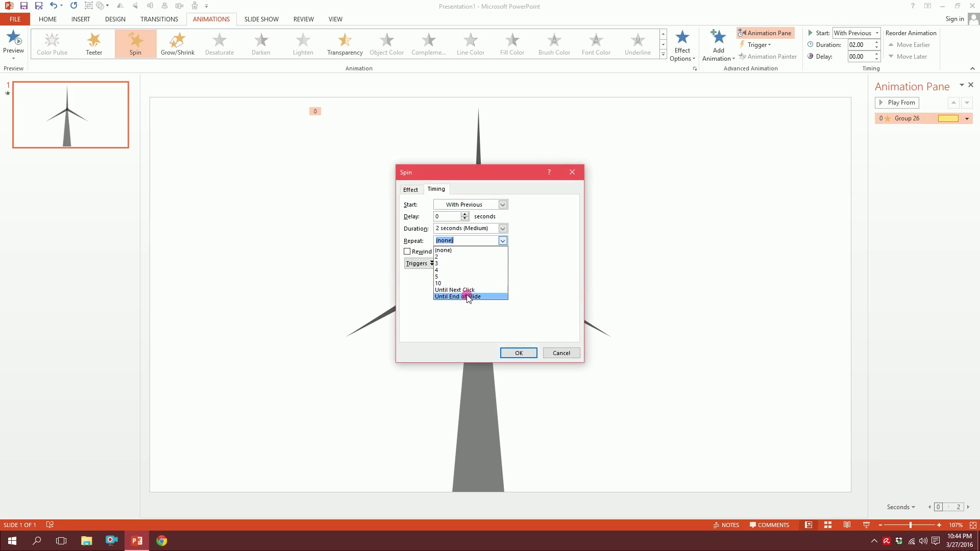
pyautogui.click(468, 296)
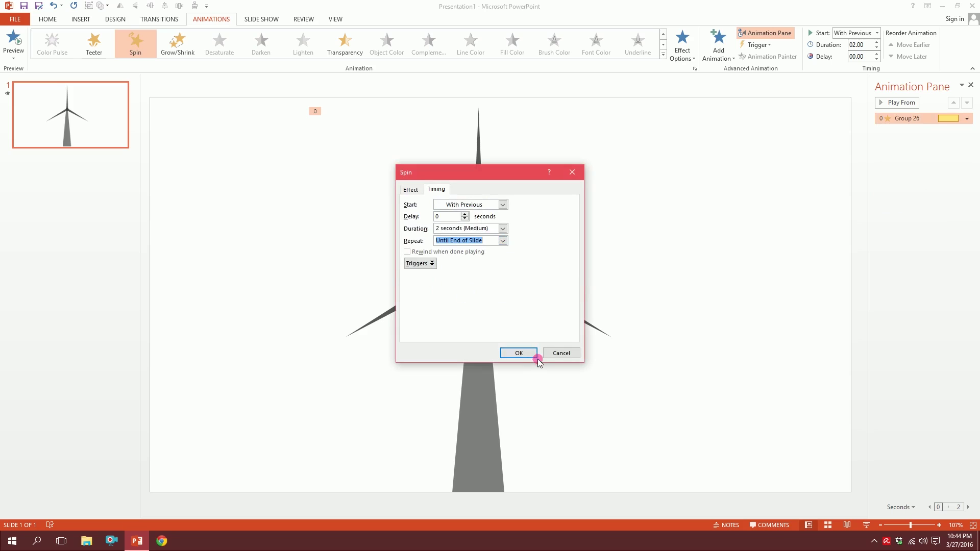
pyautogui.click(525, 355)
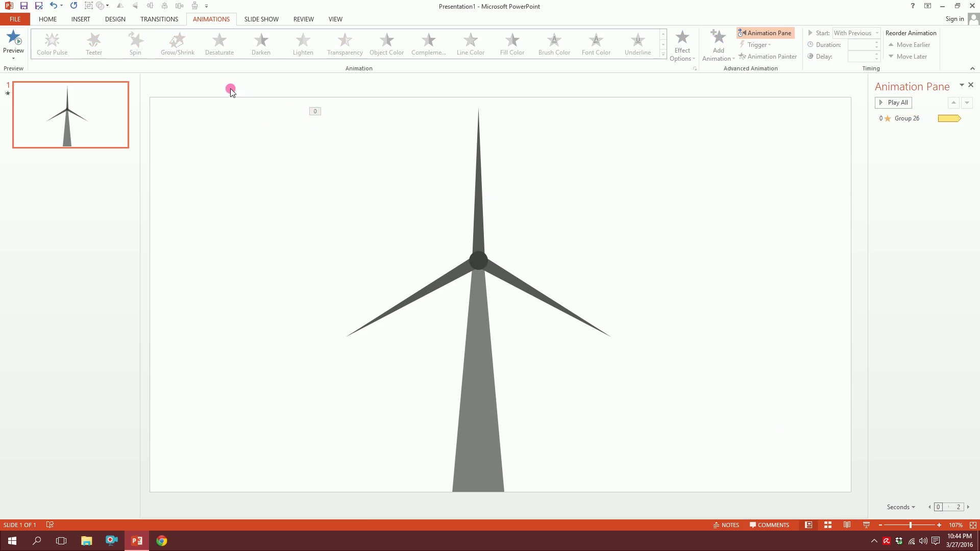
# - Duplicate the whole windmill to the left, shrink the copy, and realign its blades over the tower
pyautogui.moveTo(207, 88); pyautogui.dragTo(858, 516)
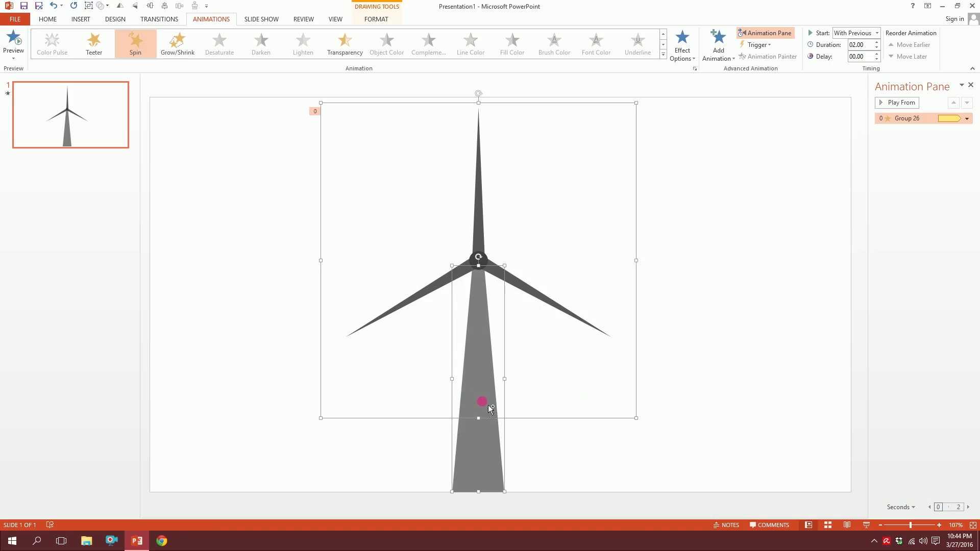
pyautogui.moveTo(485, 406); pyautogui.dragTo(300, 400)
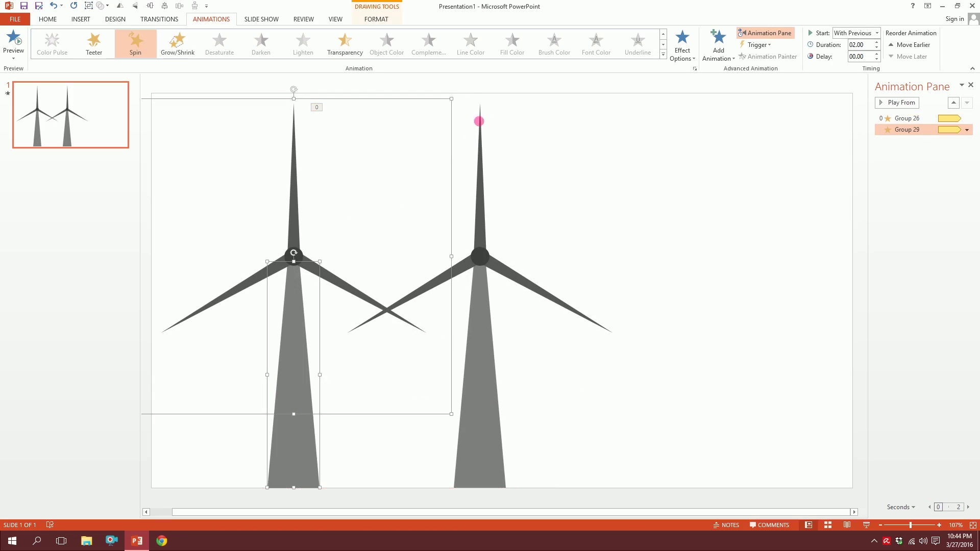
pyautogui.moveTo(456, 101); pyautogui.dragTo(363, 181)
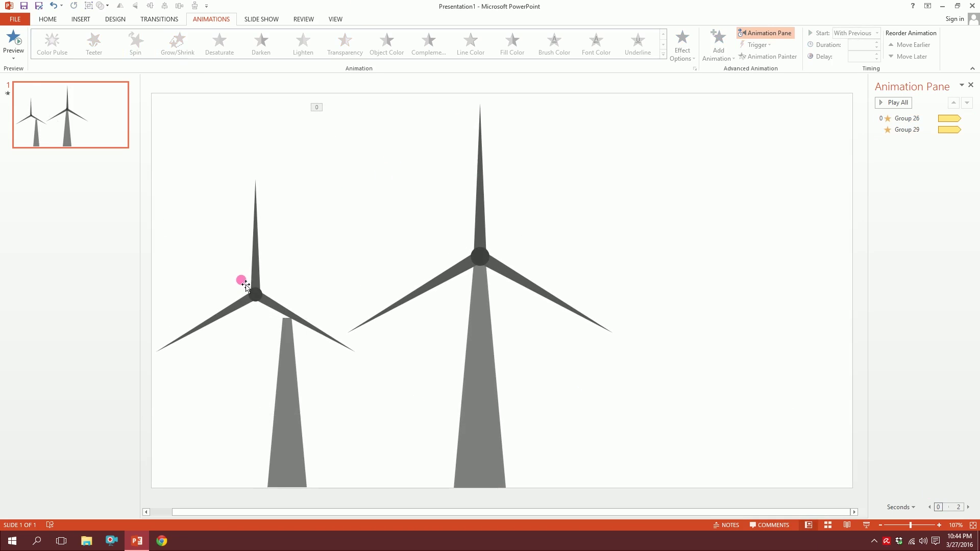
pyautogui.moveTo(243, 278); pyautogui.dragTo(282, 288)
pyautogui.moveTo(291, 375); pyautogui.dragTo(278, 377)
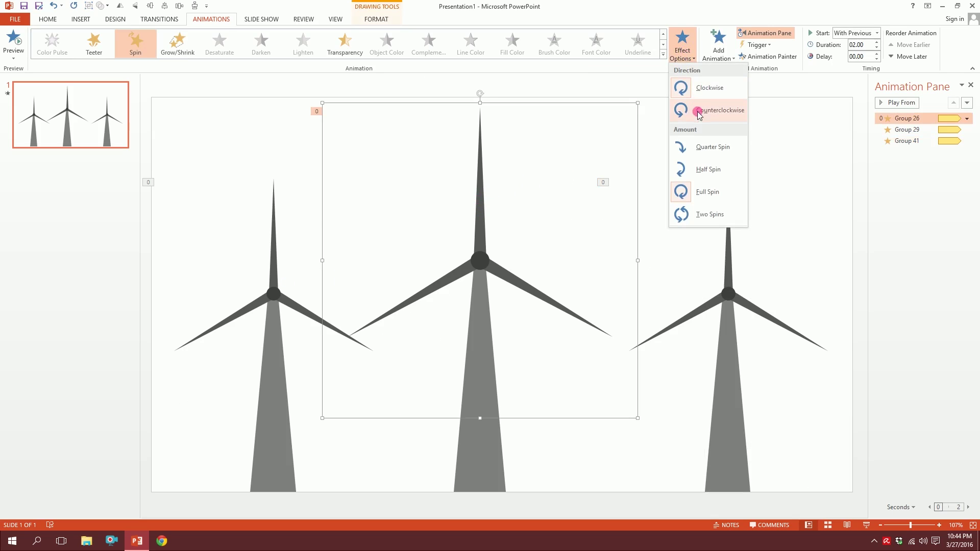
# - Set the middle windmill's Spin effect option to Counterclockwise
pyautogui.click(702, 113)
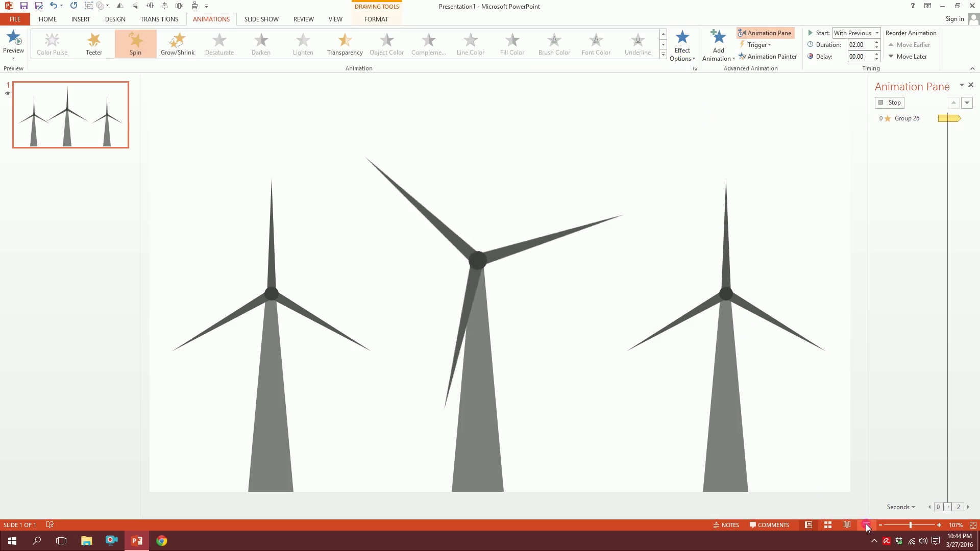